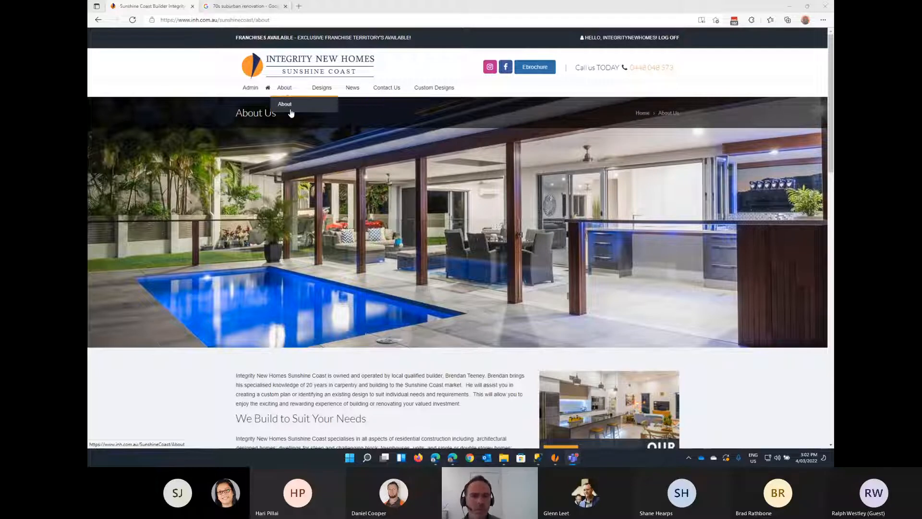
# Open the Gallery page for editing from the site's admin page list.
pyautogui.click(250, 88)
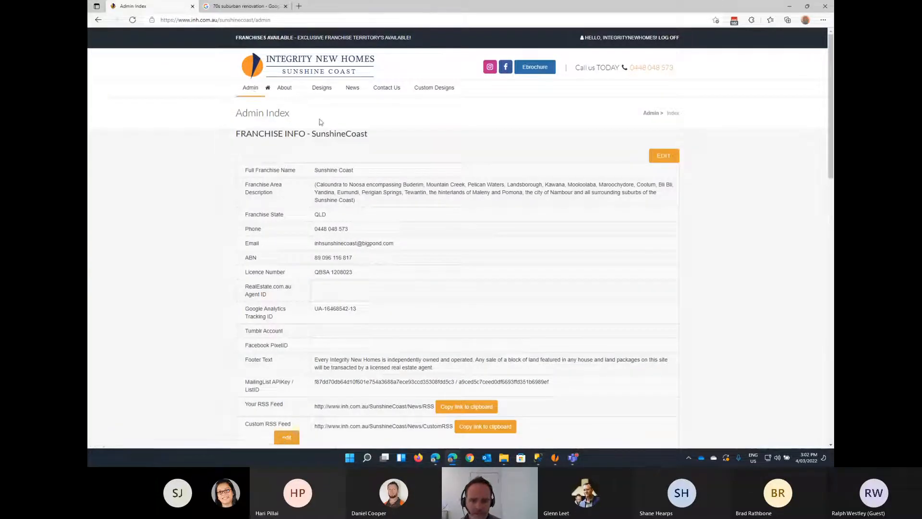
pyautogui.scroll(-10, 231, 163)
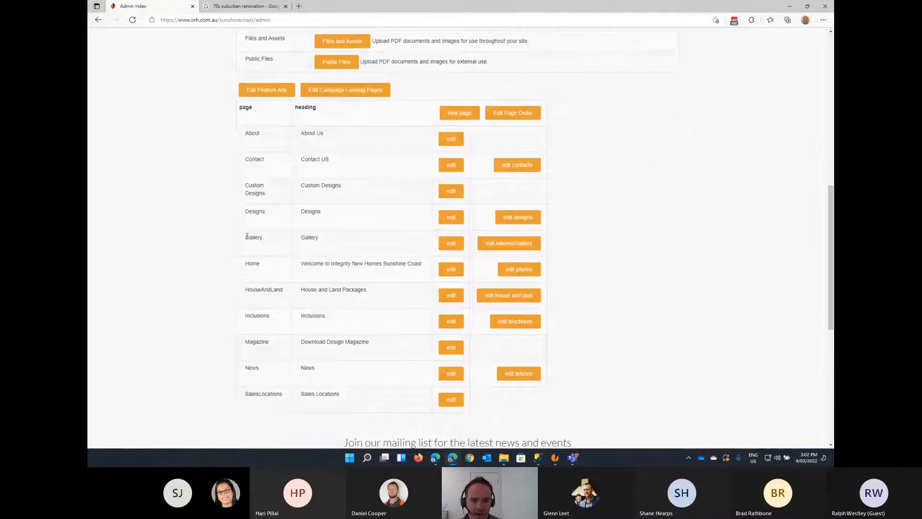
pyautogui.moveTo(243, 237); pyautogui.dragTo(357, 236)
pyautogui.click(284, 242)
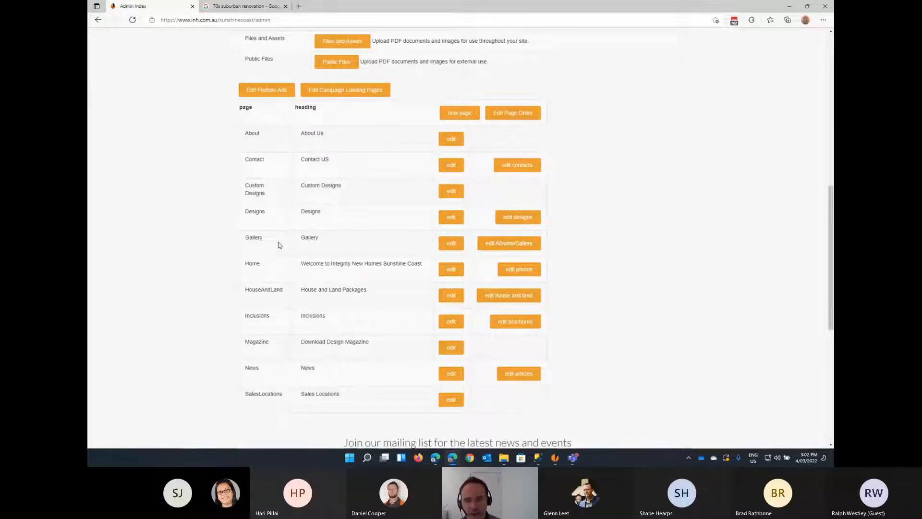
pyautogui.click(451, 243)
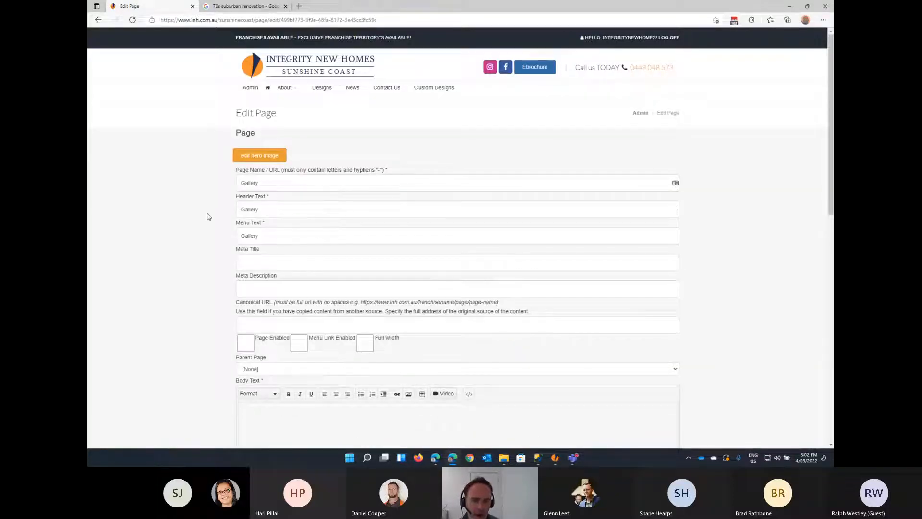
# Turn on Page Enabled and Menu Link Enabled for the Gallery page and save it.
pyautogui.scroll(-2, 208, 216)
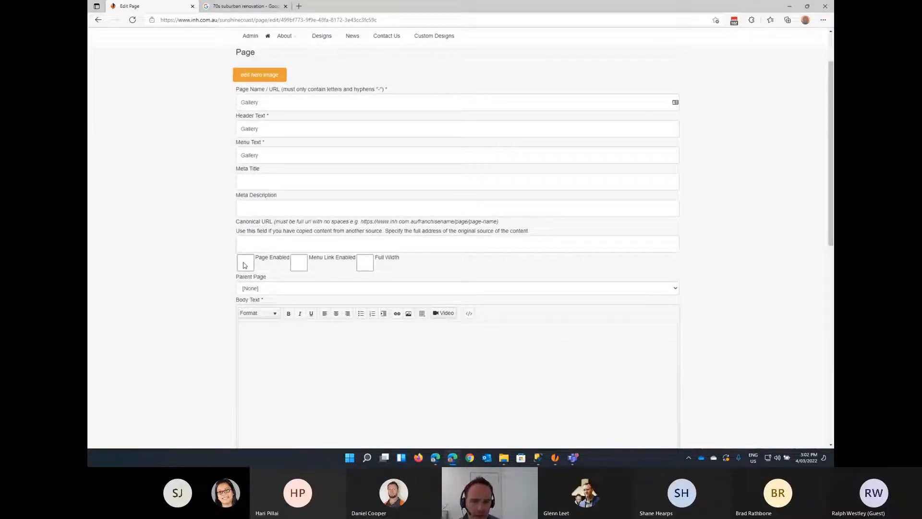
pyautogui.click(245, 265)
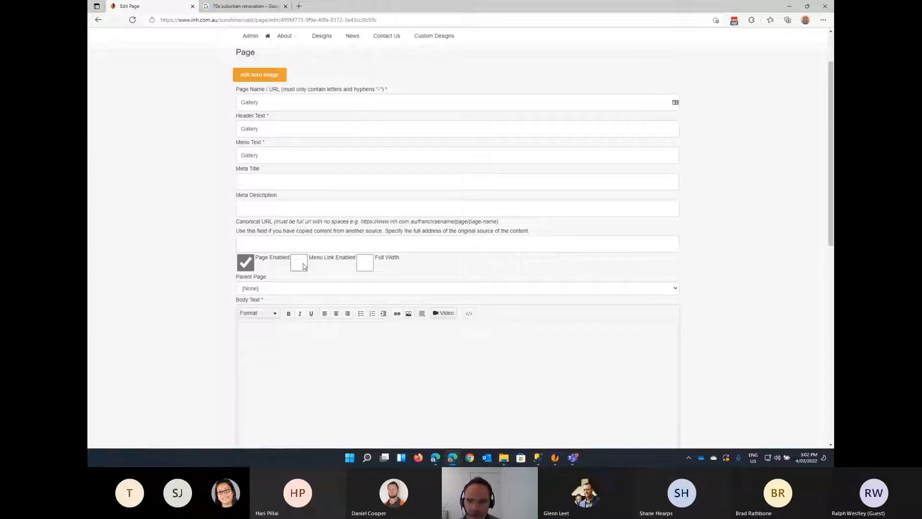
pyautogui.click(303, 266)
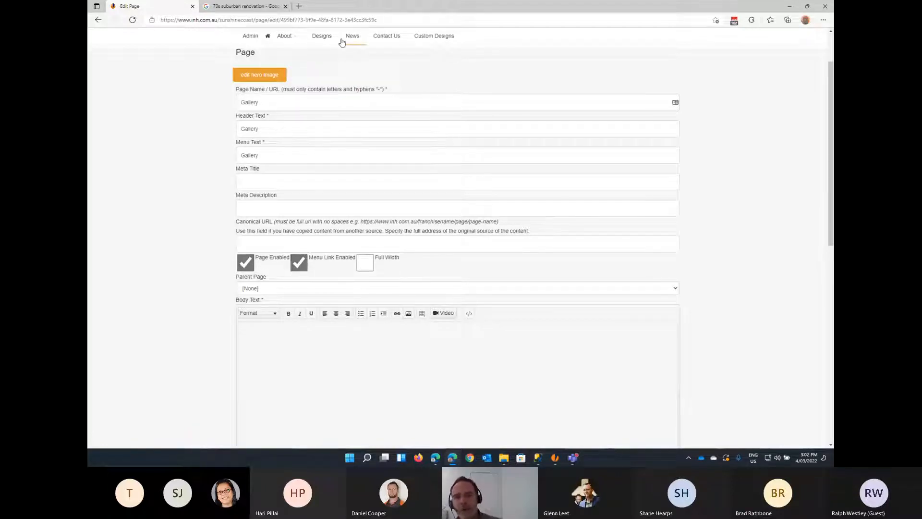
pyautogui.scroll(-2, 173, 216)
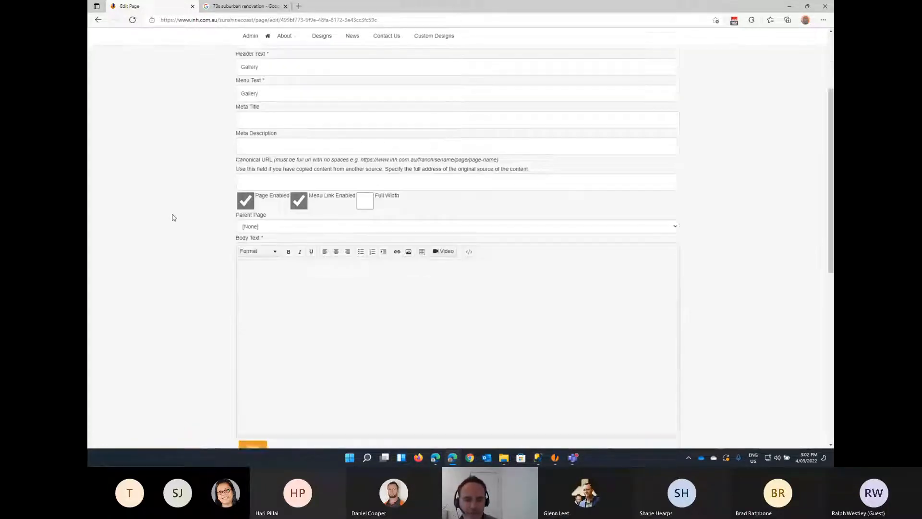
pyautogui.scroll(1, 176, 216)
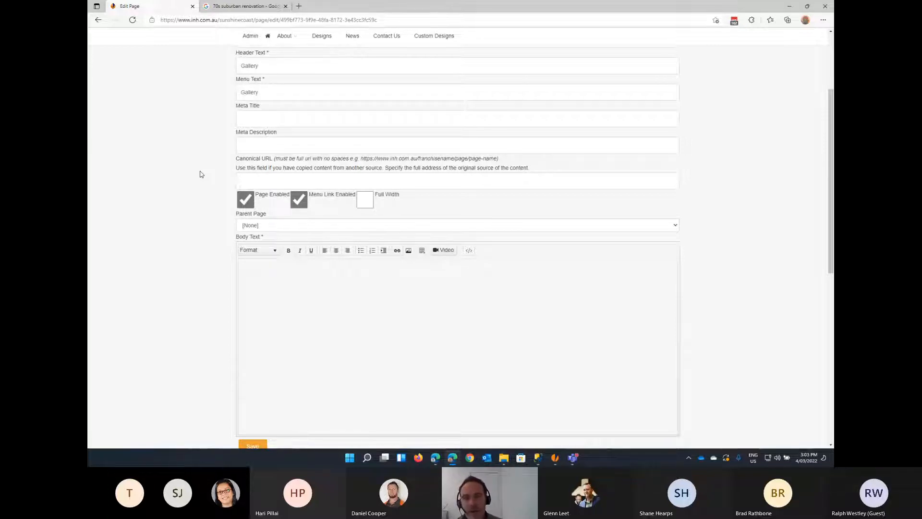
pyautogui.click(268, 118)
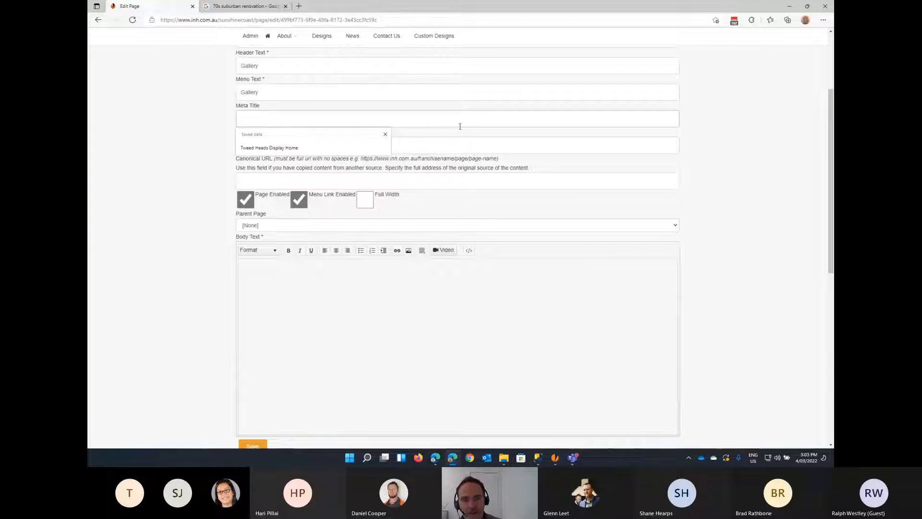
pyautogui.click(258, 115)
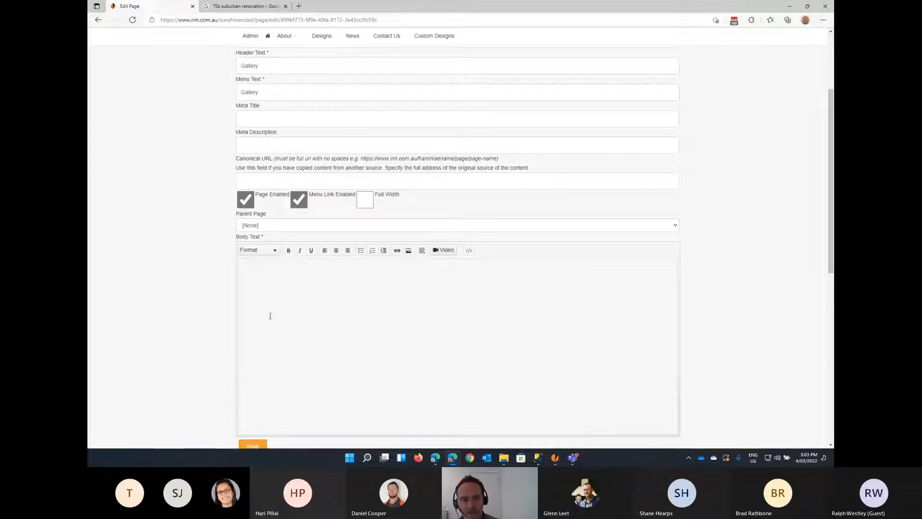
pyautogui.click(257, 446)
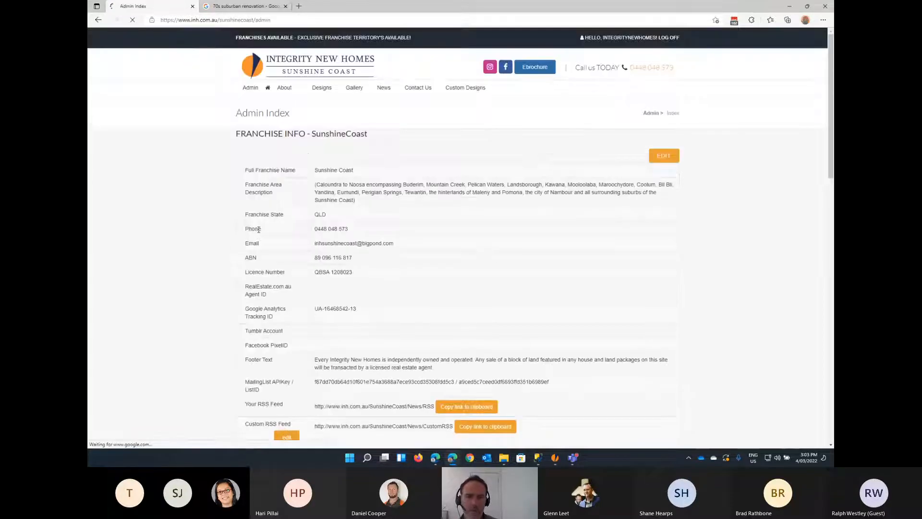
# Open the public Gallery page to check how it displays on the site.
pyautogui.scroll(-8, 248, 145)
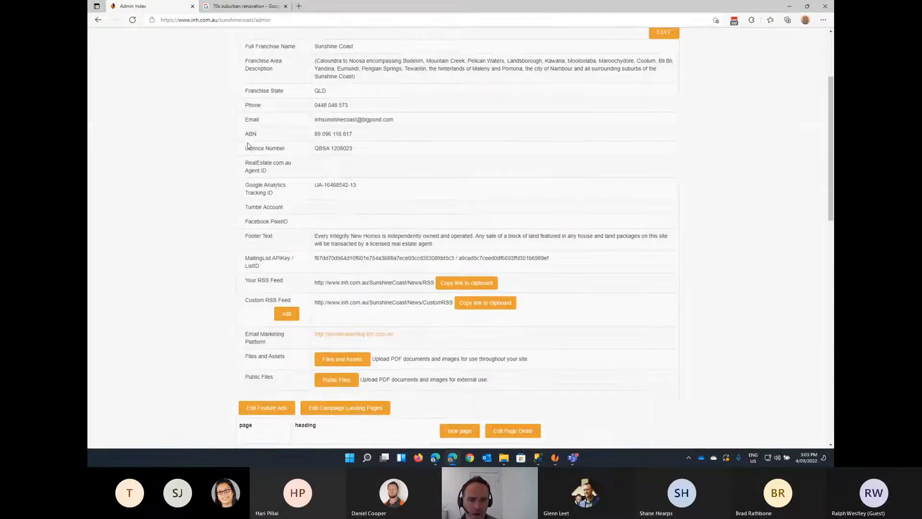
pyautogui.scroll(8, 254, 184)
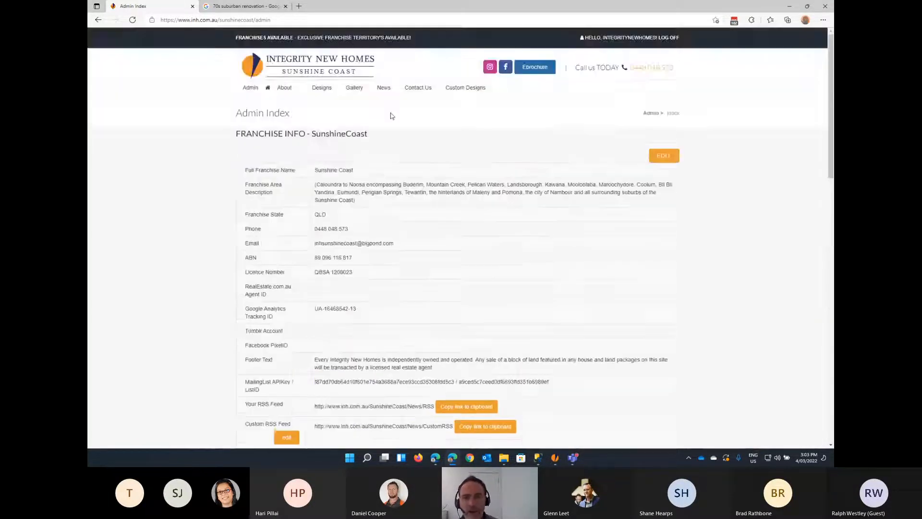
pyautogui.click(354, 91)
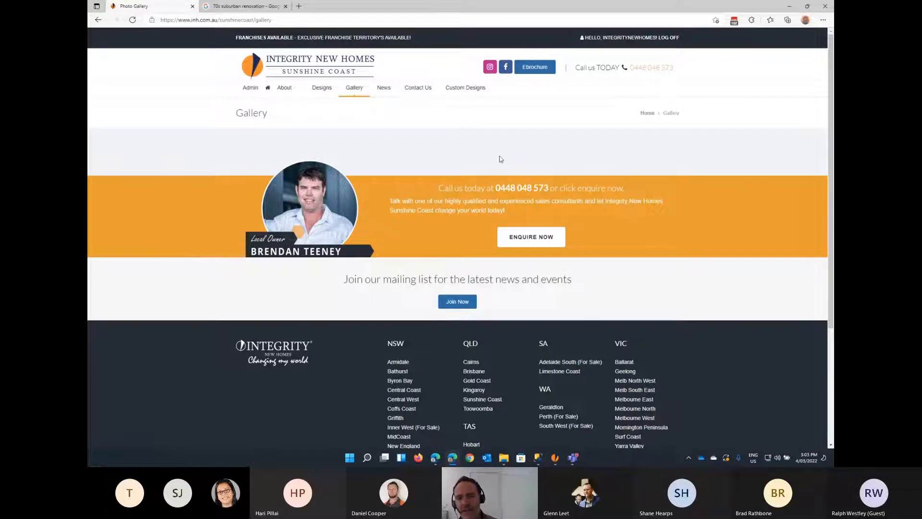
# Return to the site admin, open the Gallery's album list and start a new album.
pyautogui.click(249, 93)
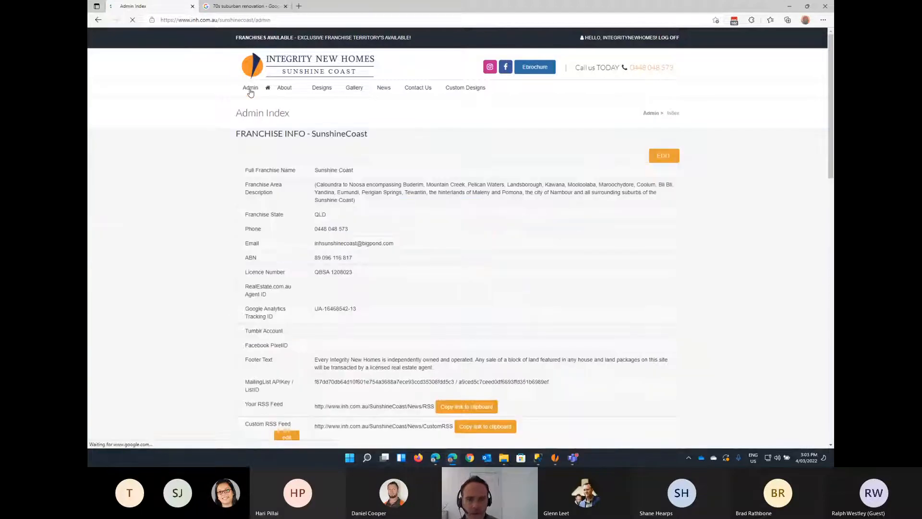
pyautogui.scroll(-8, 346, 183)
pyautogui.scroll(-2, 345, 182)
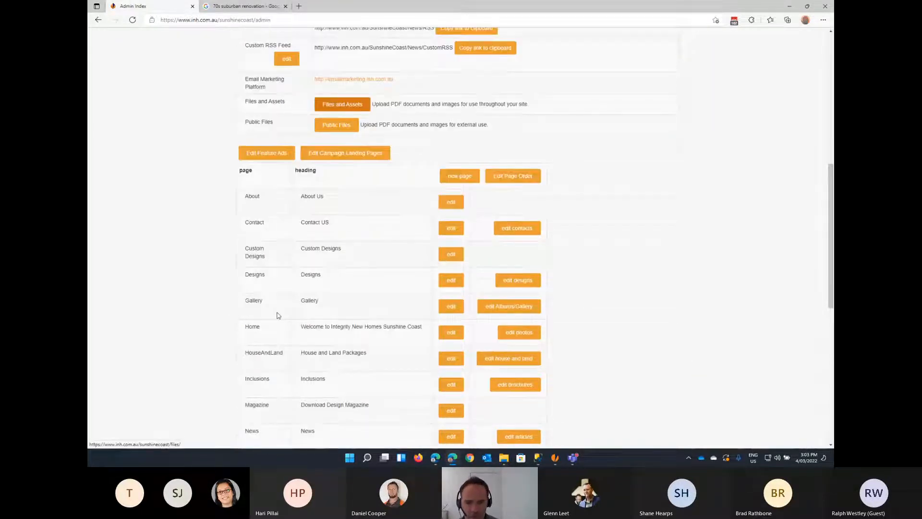
pyautogui.moveTo(277, 315); pyautogui.dragTo(340, 304)
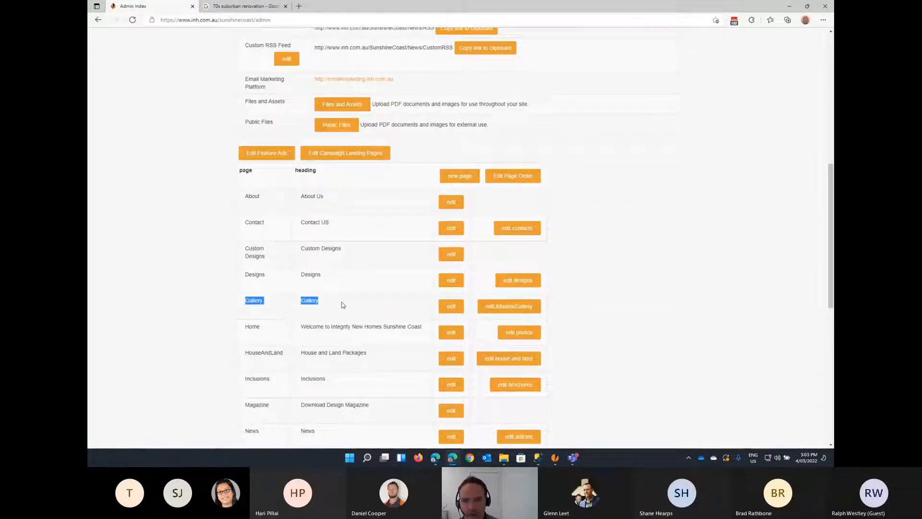
pyautogui.click(523, 316)
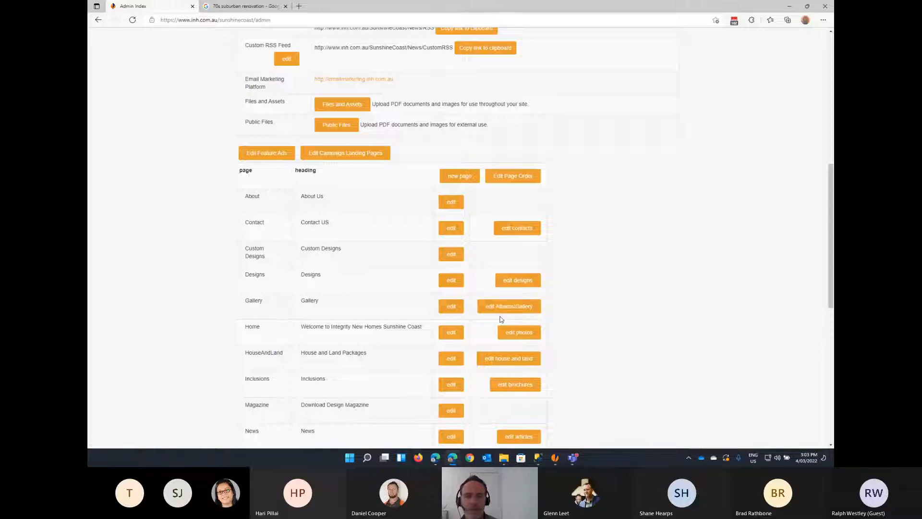
pyautogui.click(500, 306)
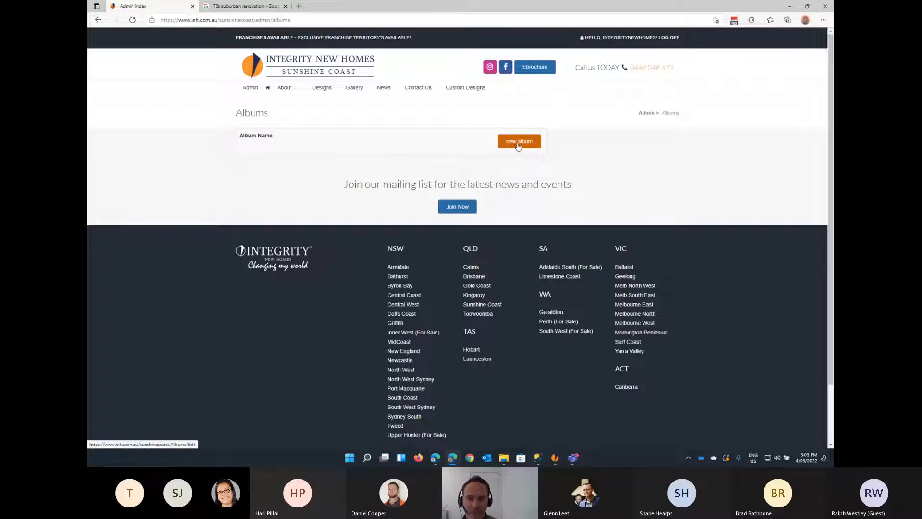
pyautogui.click(518, 143)
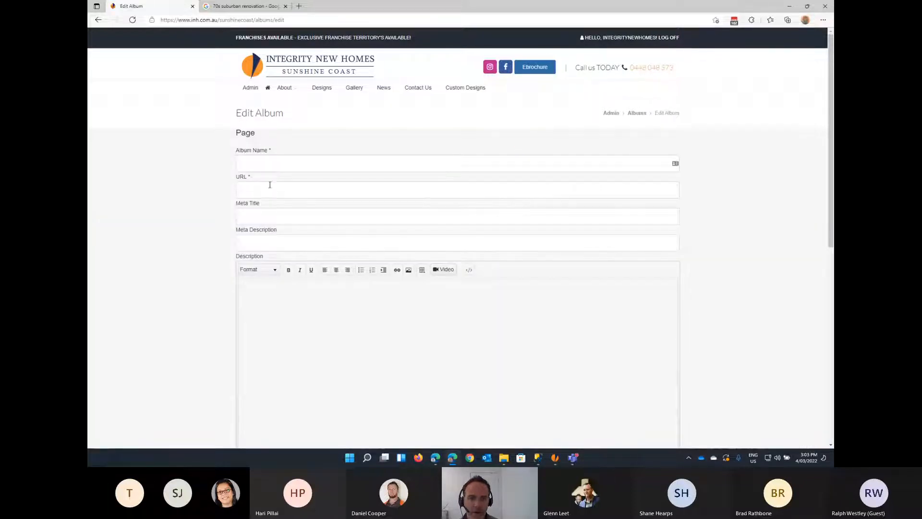
pyautogui.click(261, 216)
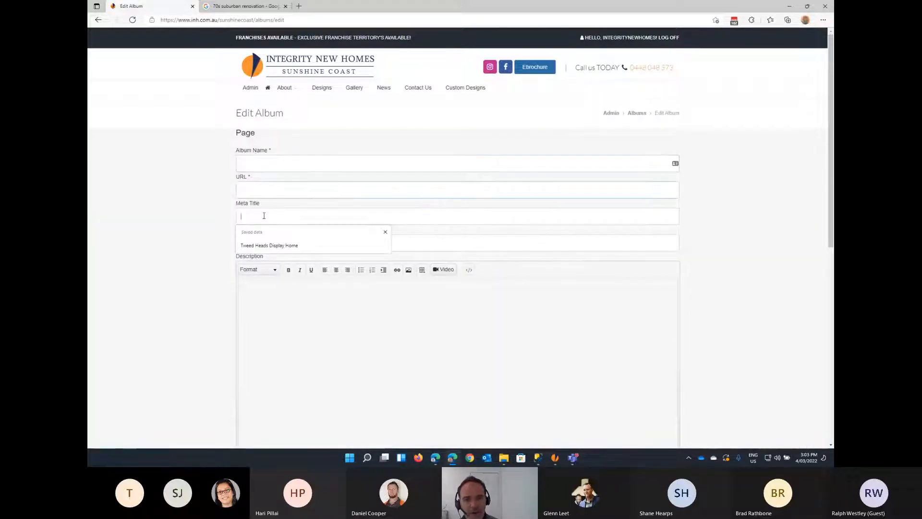
pyautogui.click(160, 216)
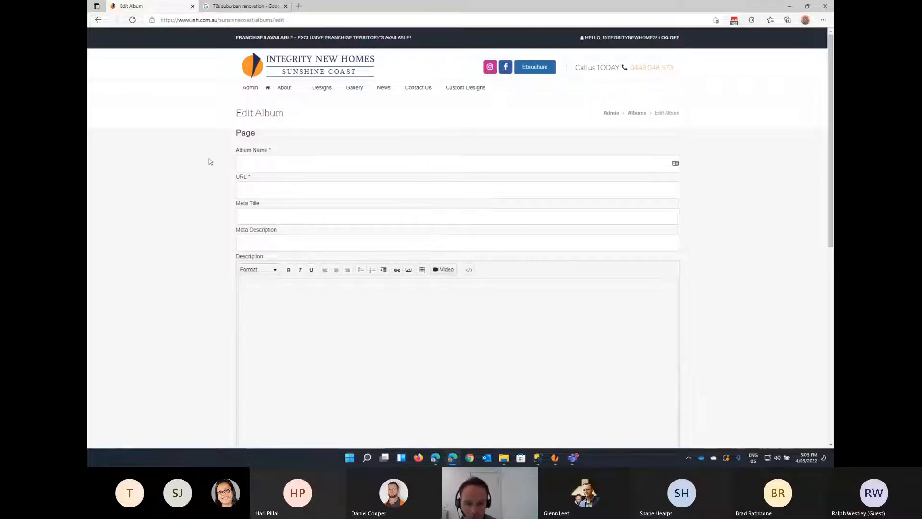
# Switch to the document management program and select the Low Res photo folder under INH_SunshineCoast.
pyautogui.click(555, 458)
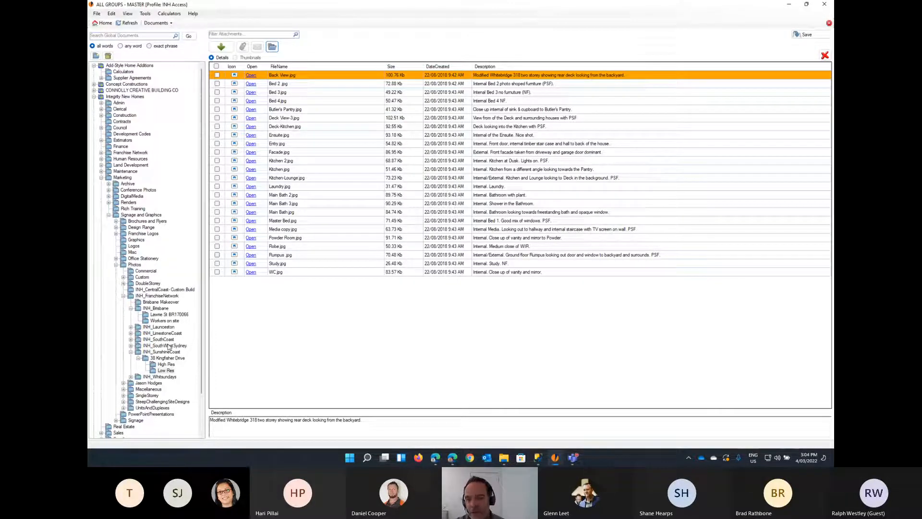
pyautogui.scroll(-1, 166, 343)
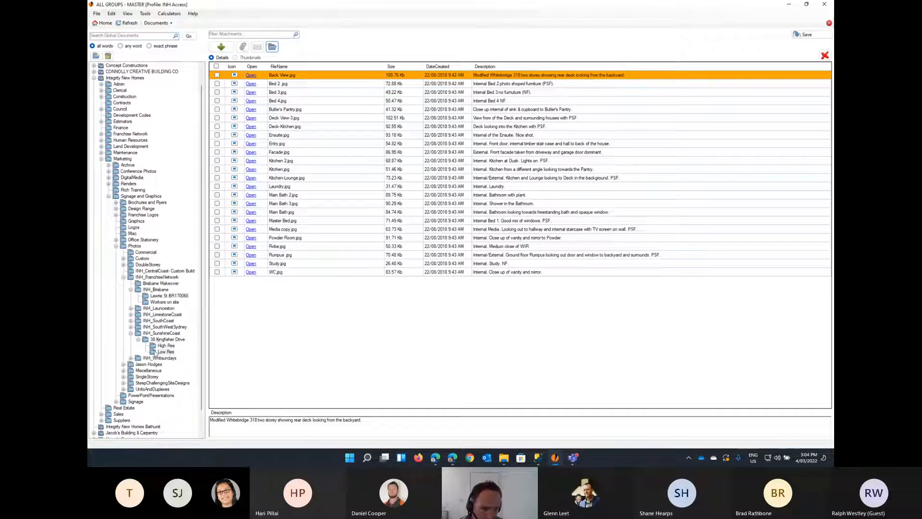
pyautogui.click(159, 352)
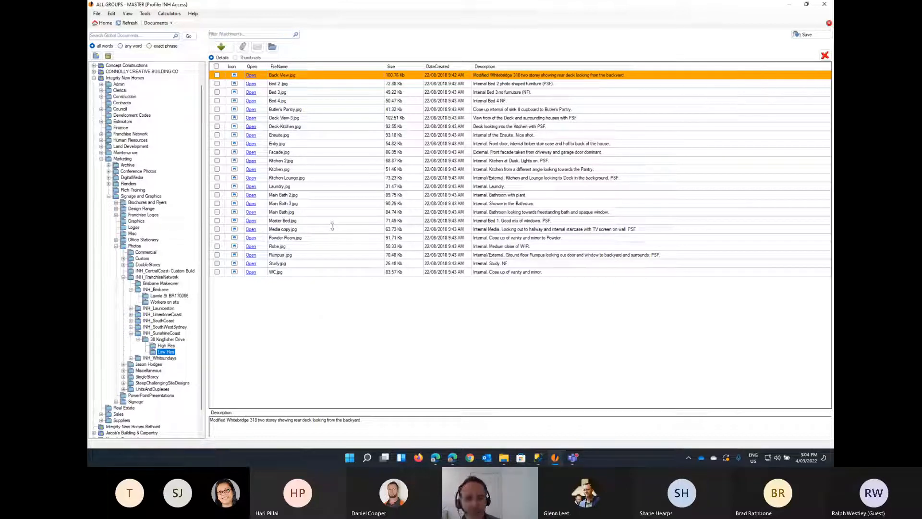
pyautogui.click(216, 67)
pyautogui.click(216, 67)
pyautogui.click(216, 67)
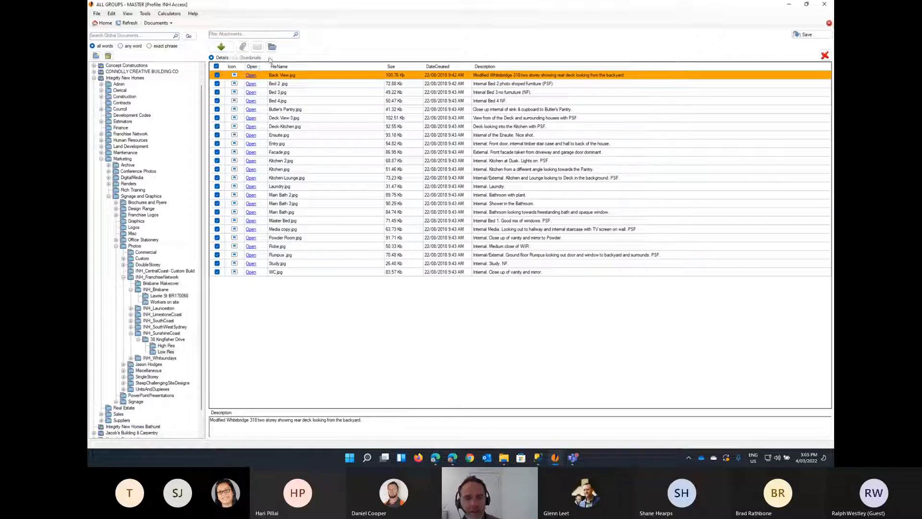
pyautogui.click(216, 66)
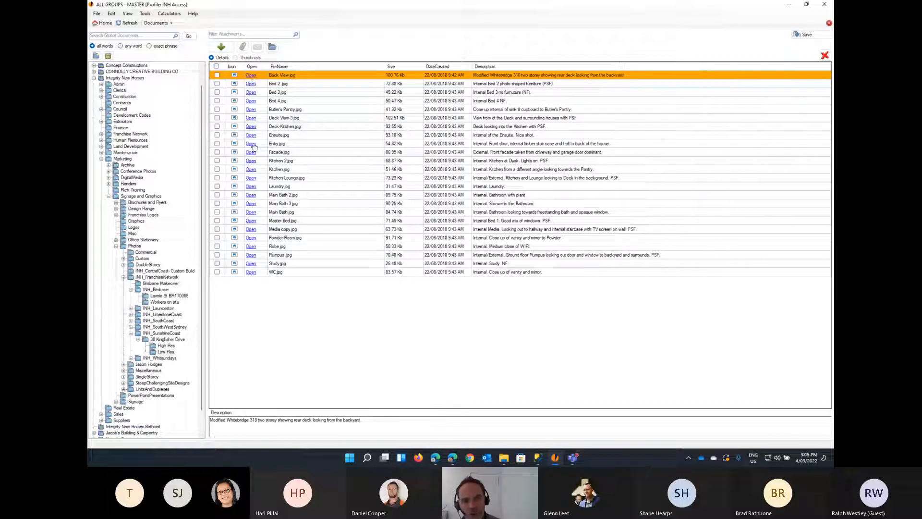
# Open the Low Res folder in File Explorer, then shrink and reposition its window to view the photos.
pyautogui.click(275, 50)
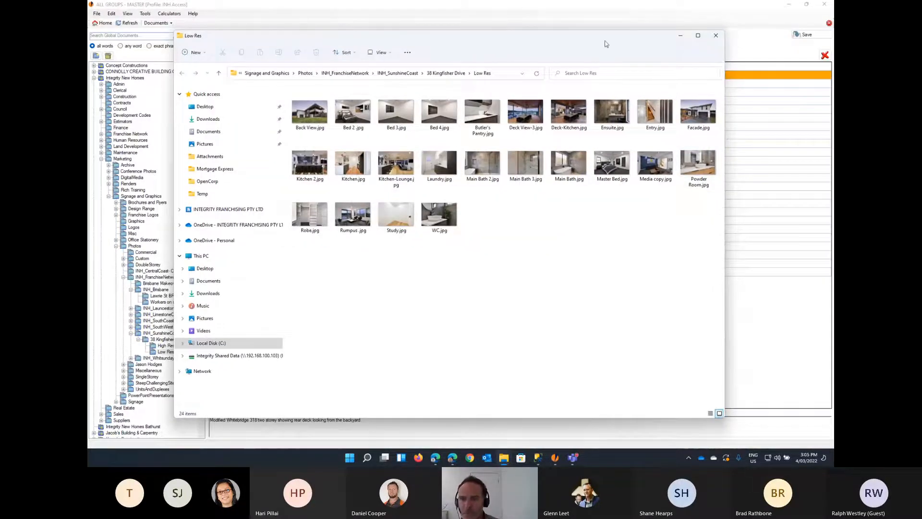
pyautogui.moveTo(605, 37); pyautogui.dragTo(579, 31)
pyautogui.moveTo(698, 414); pyautogui.dragTo(596, 377)
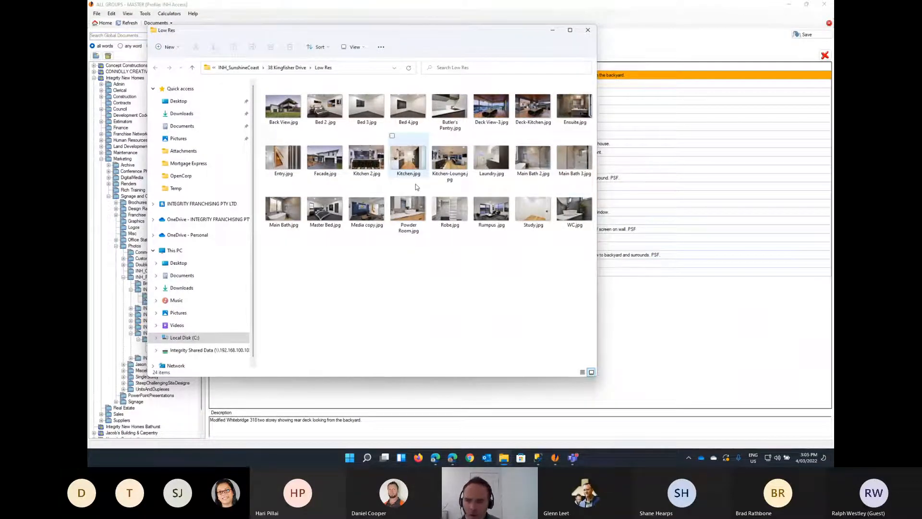
pyautogui.moveTo(595, 376); pyautogui.dragTo(619, 389)
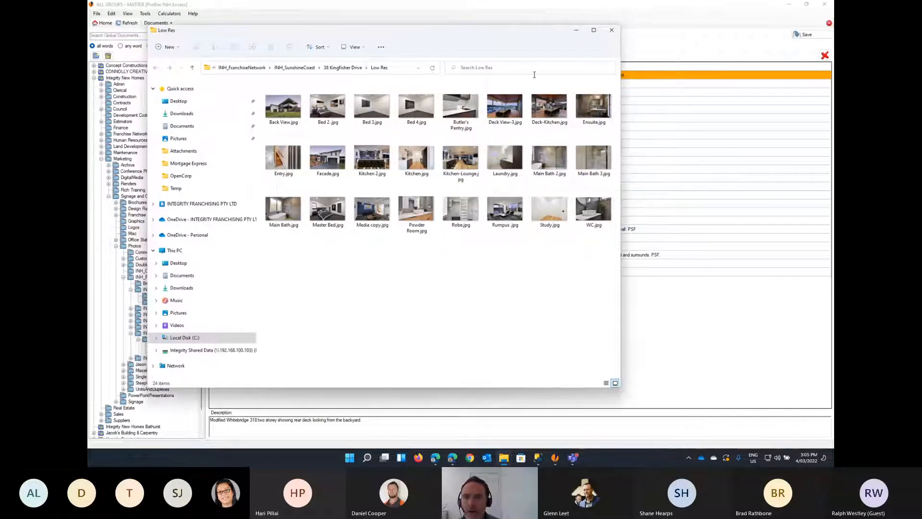
pyautogui.moveTo(517, 34); pyautogui.dragTo(591, 36)
pyautogui.click(574, 419)
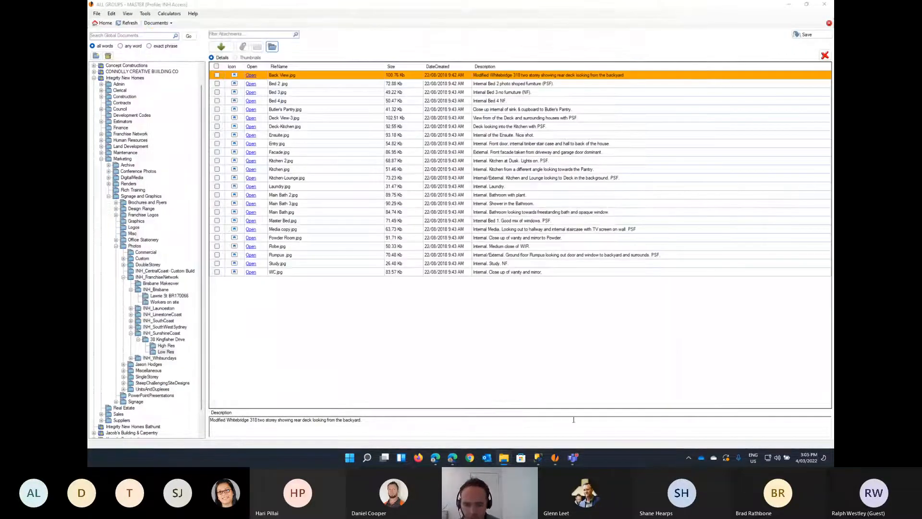
# Switch back to the website's Edit Album form in the browser and name the album "Double Storey Custom".
pyautogui.click(435, 457)
pyautogui.click(263, 167)
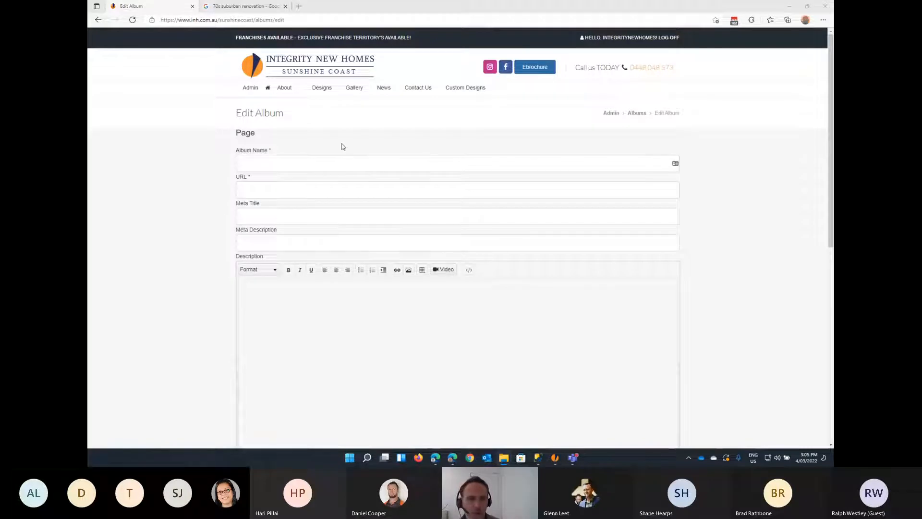
pyautogui.click(291, 164)
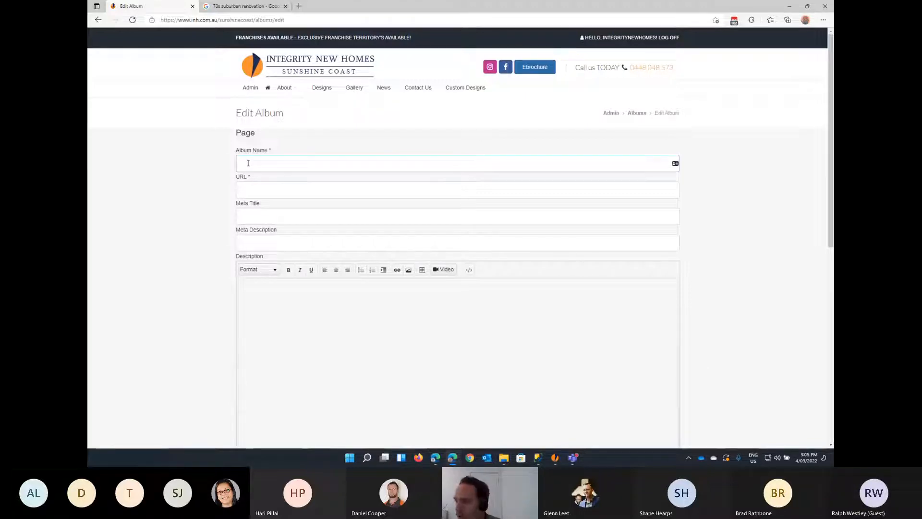
pyautogui.write('Do')
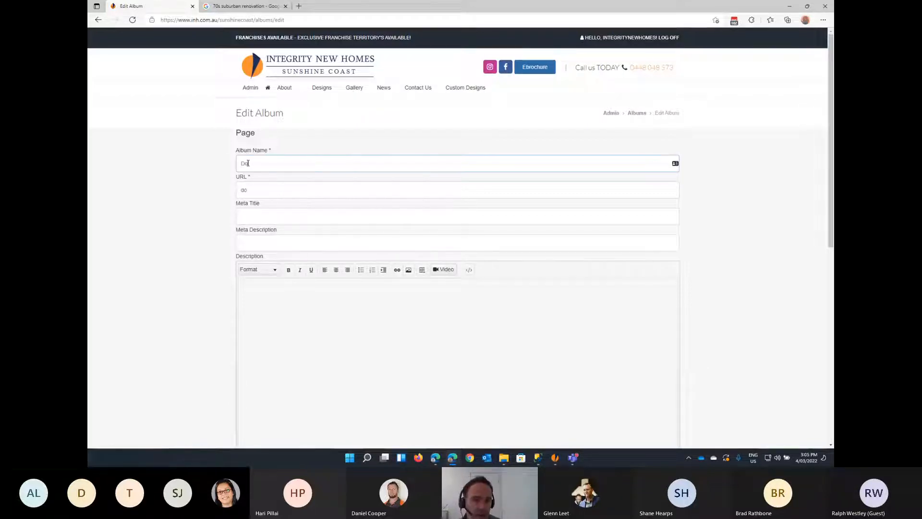
pyautogui.write('uble Storey Custom')
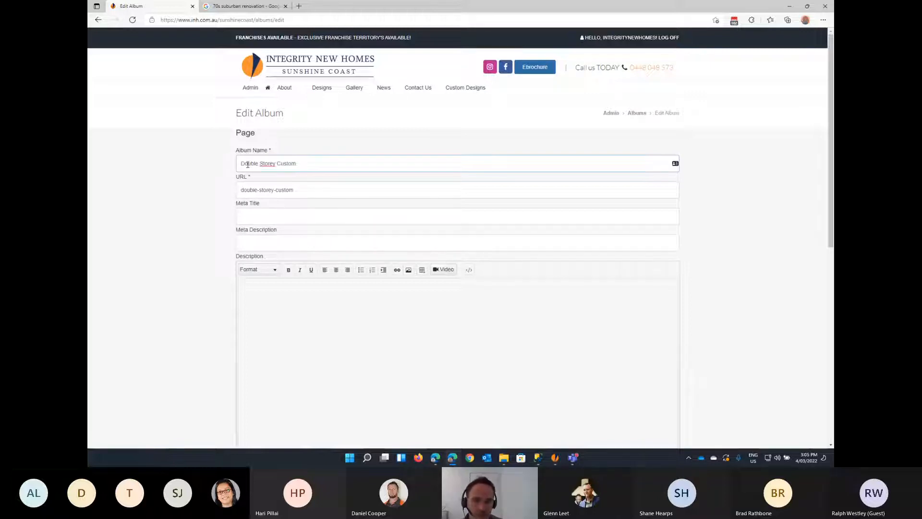
pyautogui.press('Home')
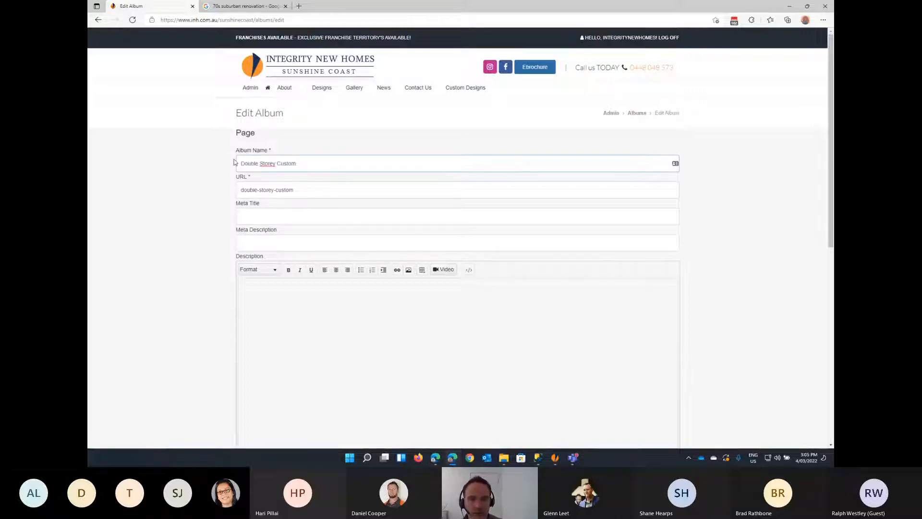
pyautogui.tripleClick(246, 163)
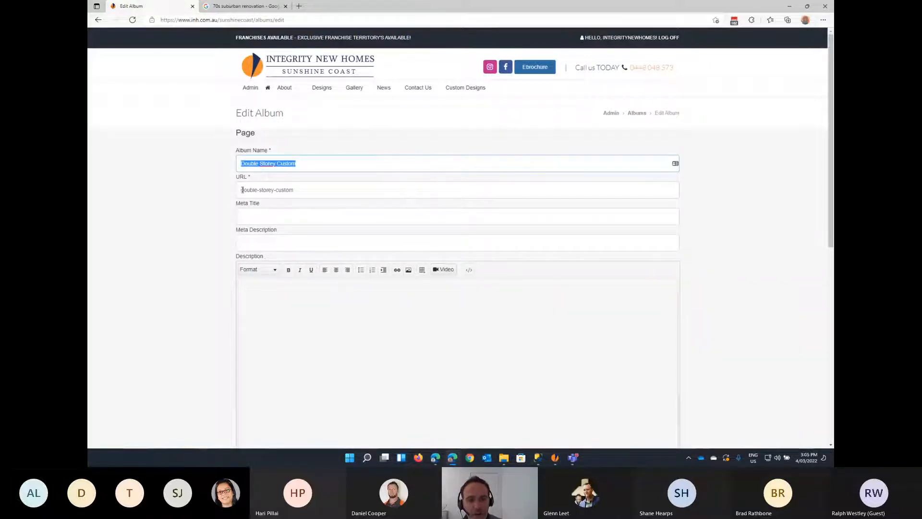
pyautogui.moveTo(243, 190); pyautogui.dragTo(299, 191)
# Set the album's meta title to "Double Storey Custom Home Design in Sunshine Coast".
pyautogui.click(243, 216)
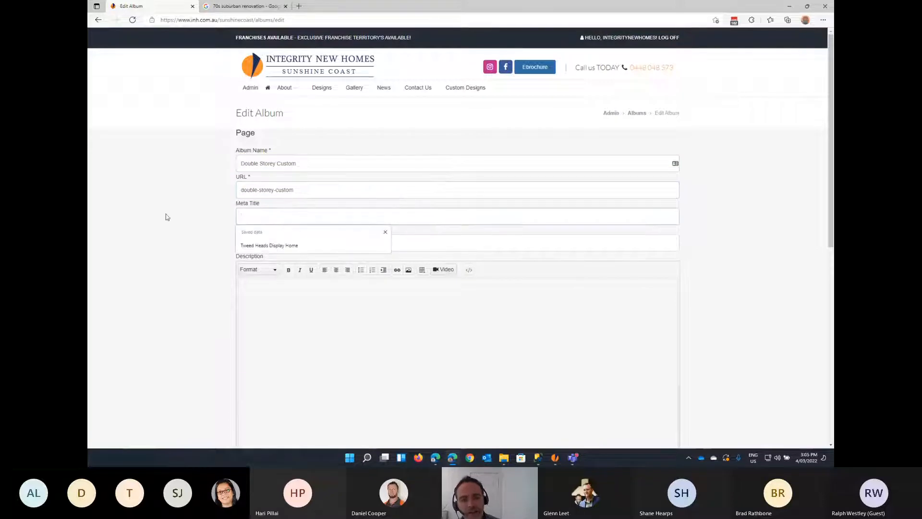
pyautogui.click(201, 219)
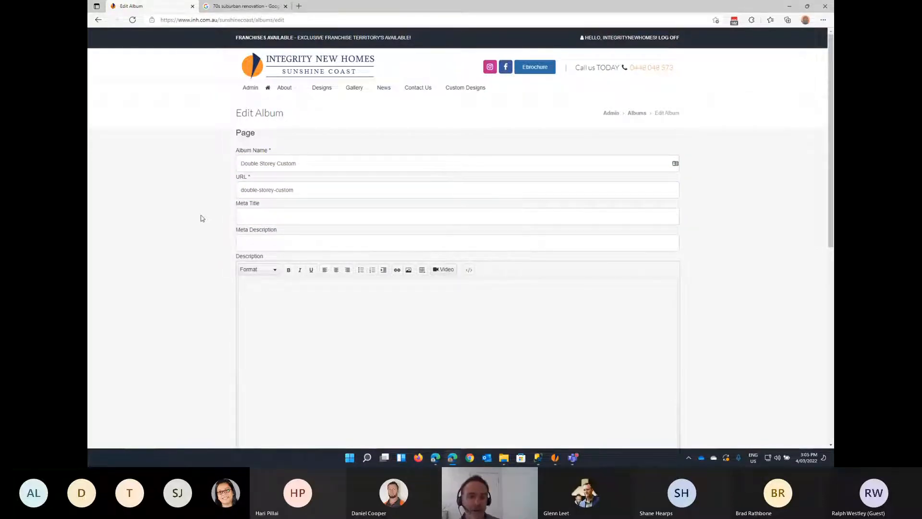
pyautogui.click(264, 218)
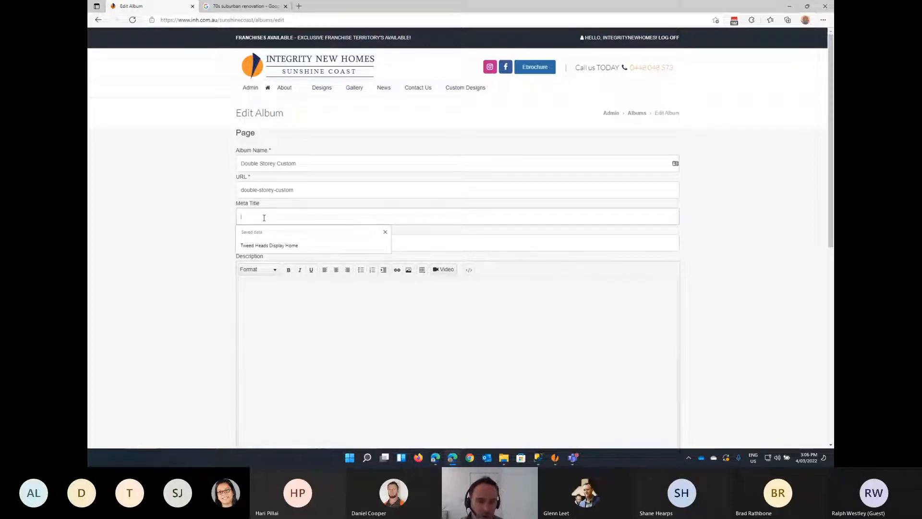
pyautogui.write('Doub')
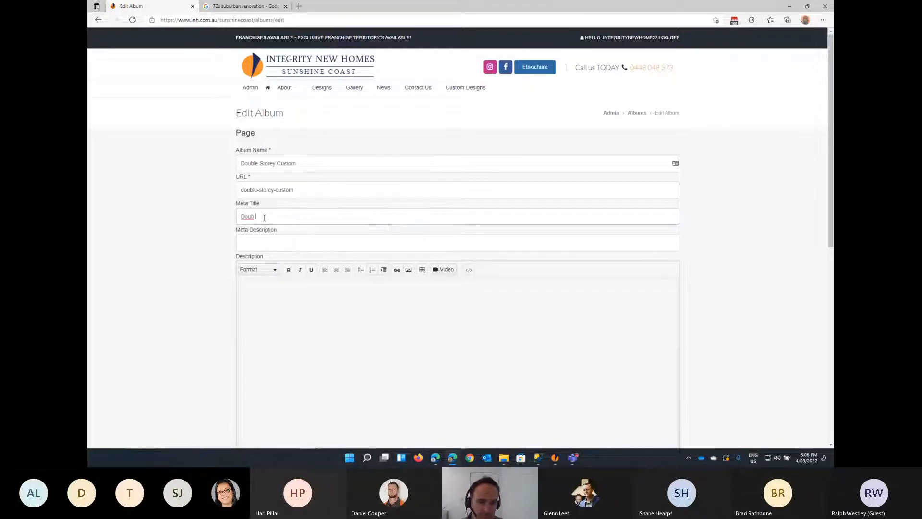
pyautogui.write('le Storey Custom Home Des')
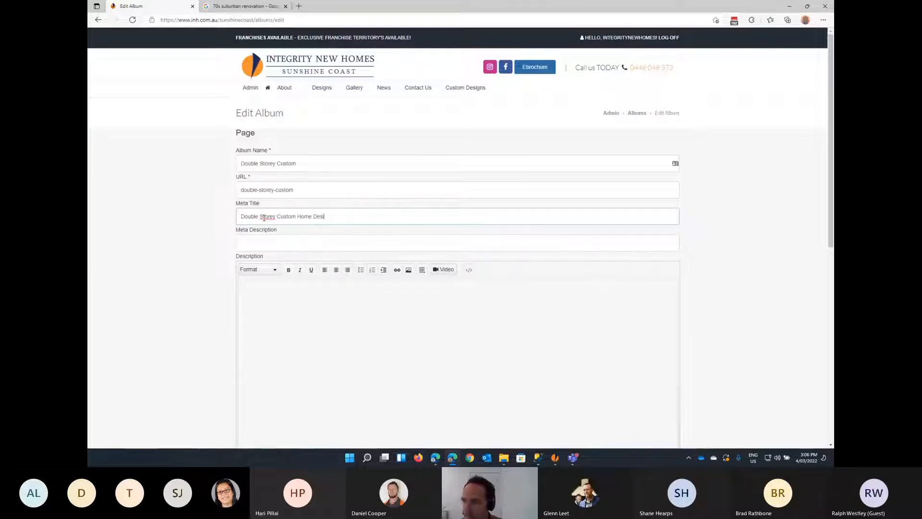
pyautogui.write('ig')
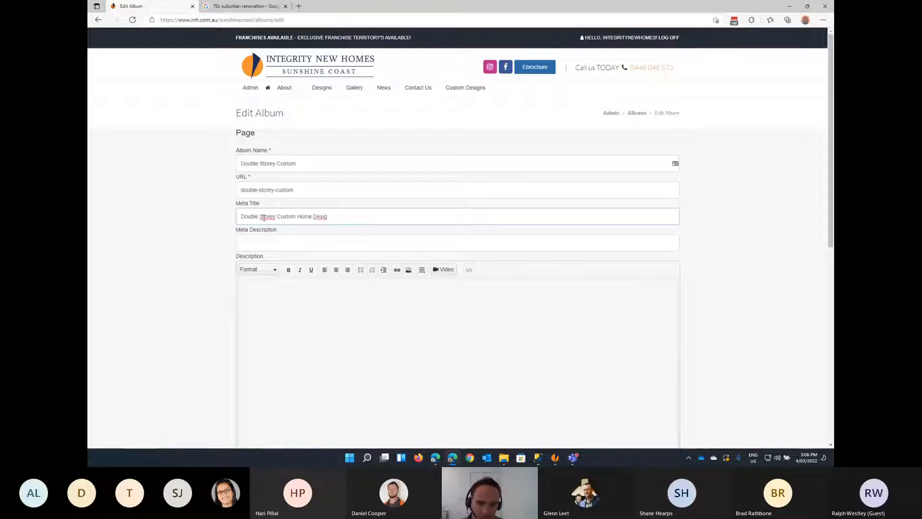
pyautogui.write('n in Sunshine Coast')
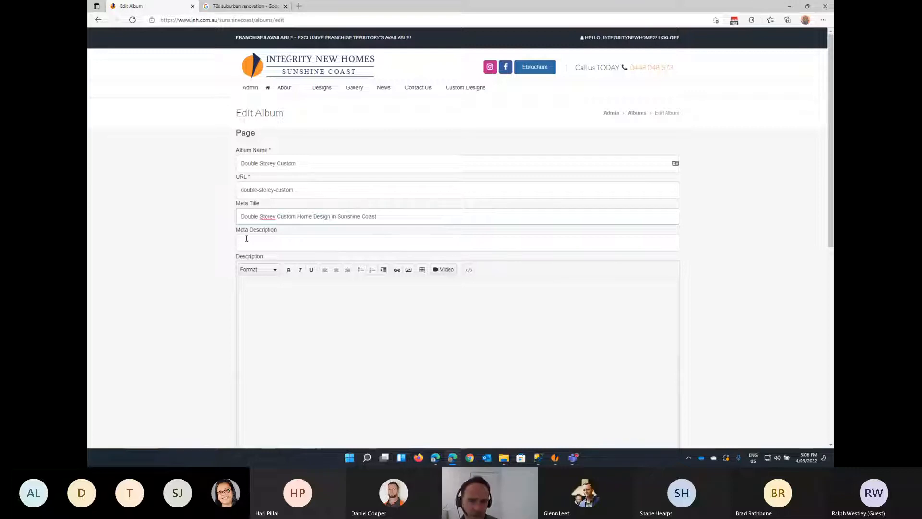
# Copy the meta title into the meta description and extend it with "with modern bathrooms, kitchen and elevated view".
pyautogui.click(276, 240)
pyautogui.click(259, 248)
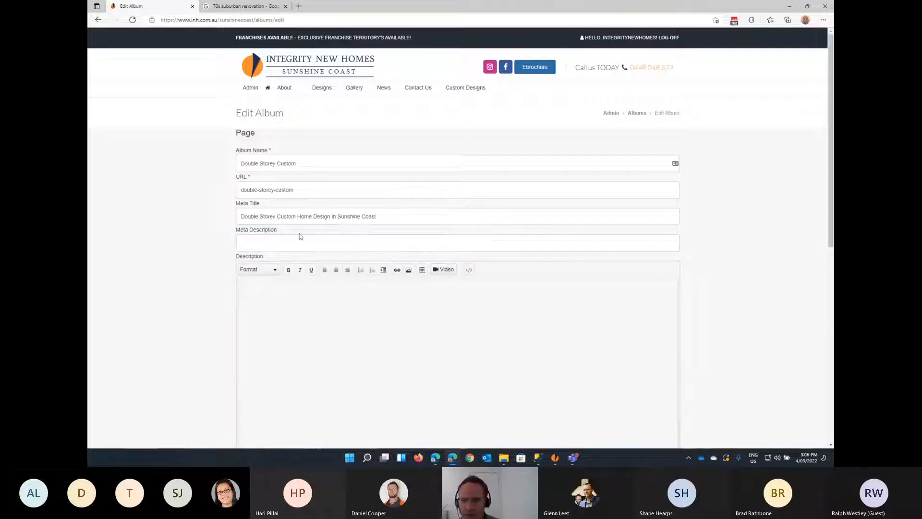
pyautogui.moveTo(378, 216); pyautogui.dragTo(241, 229)
pyautogui.hotkey('ctrl', 'c')
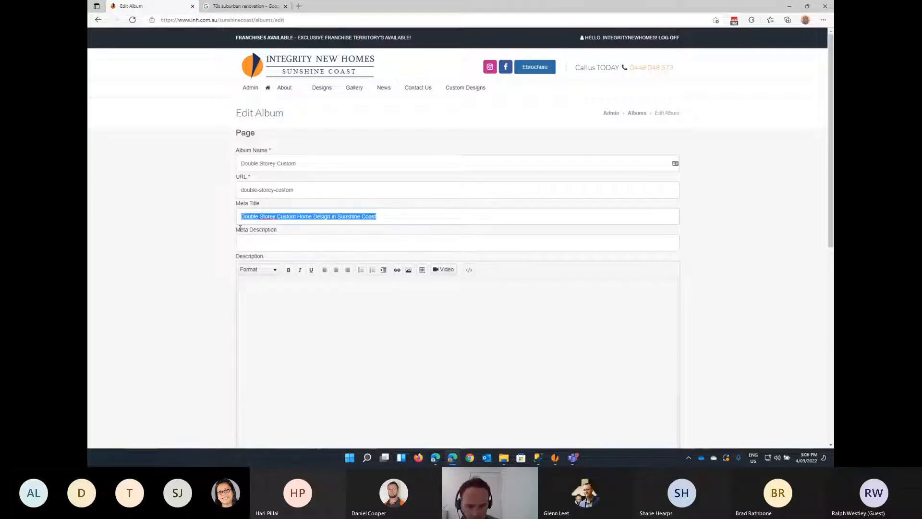
pyautogui.click(260, 241)
pyautogui.hotkey('ctrl', 'v')
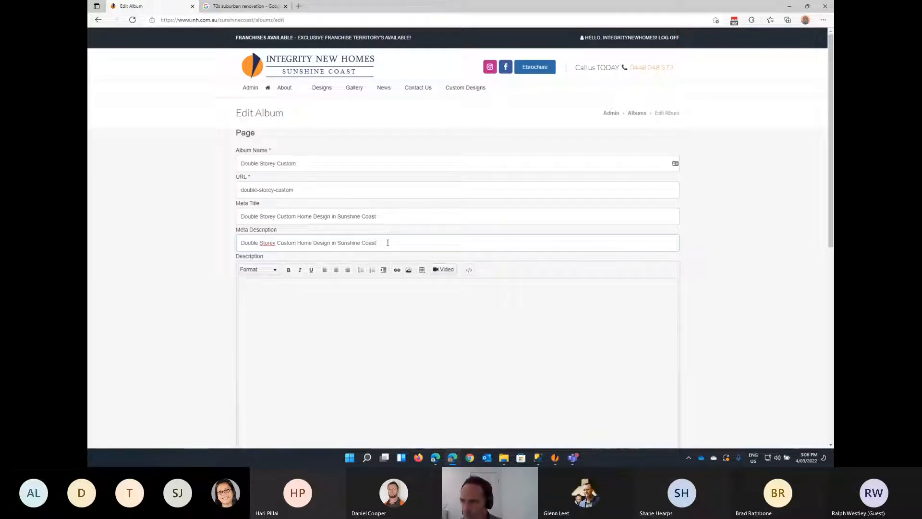
pyautogui.write('with m')
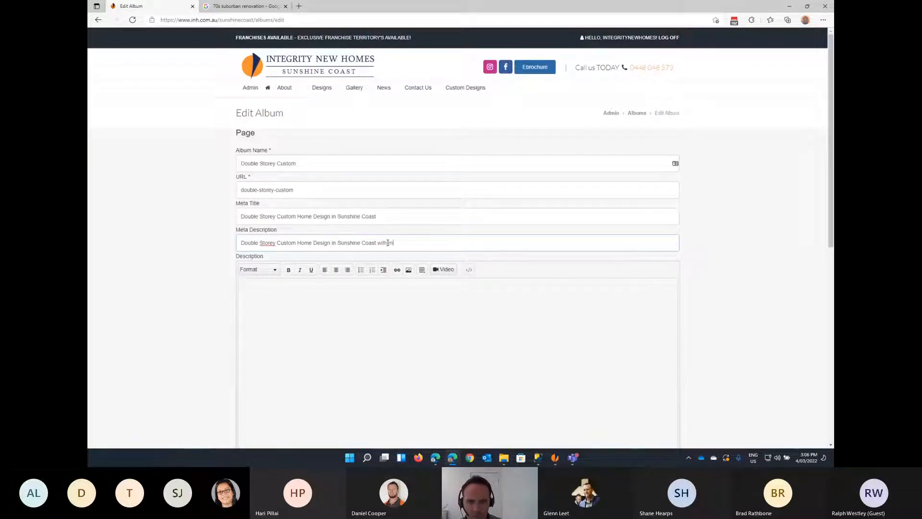
pyautogui.write('odern ')
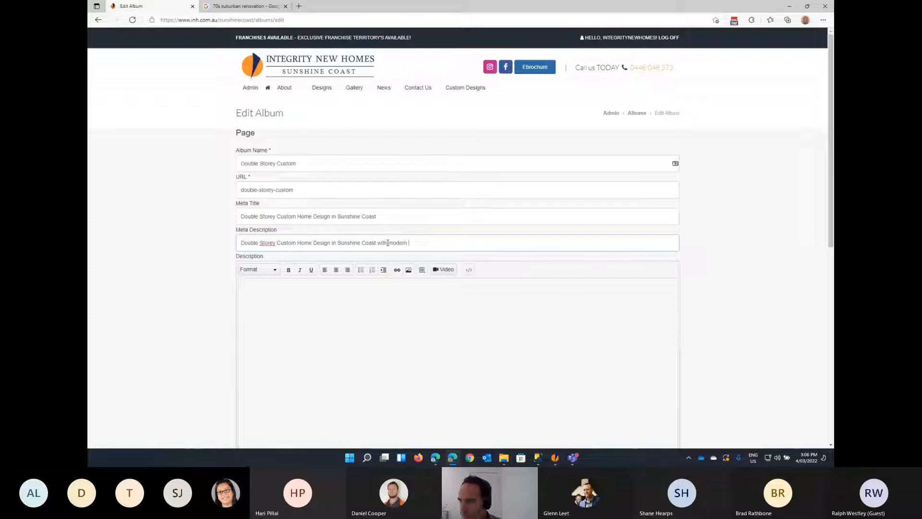
pyautogui.write('bathrooms')
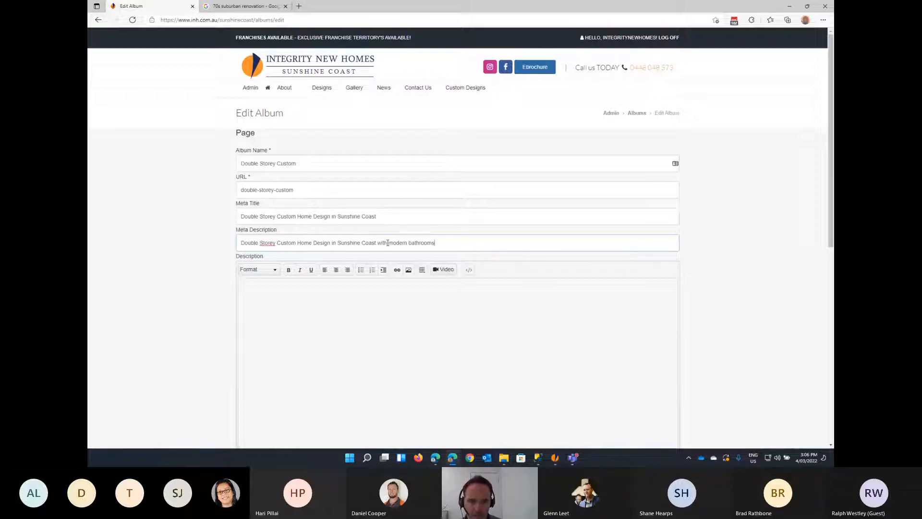
pyautogui.write(', kit')
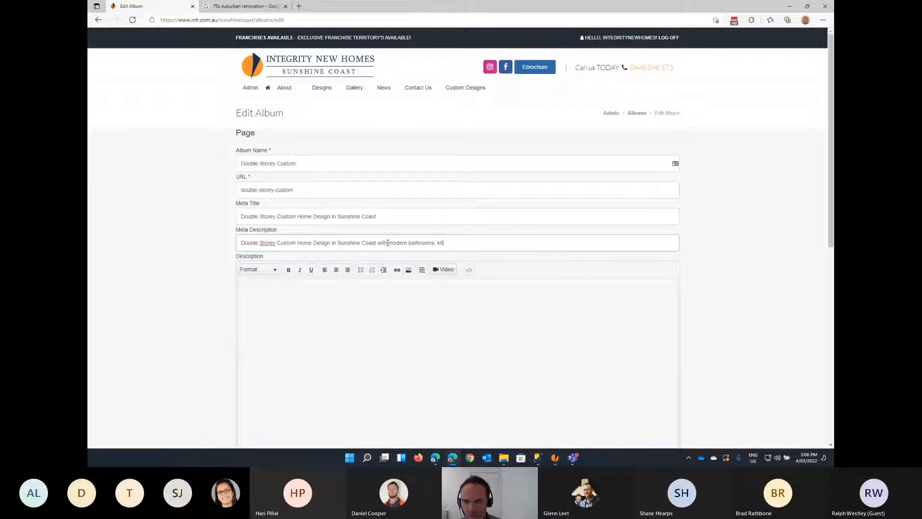
pyautogui.write('chen and ele')
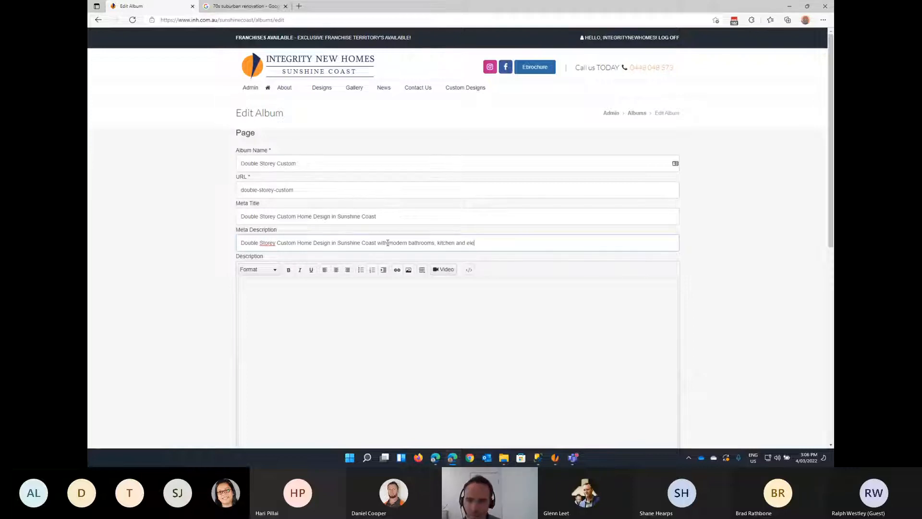
pyautogui.write('vated')
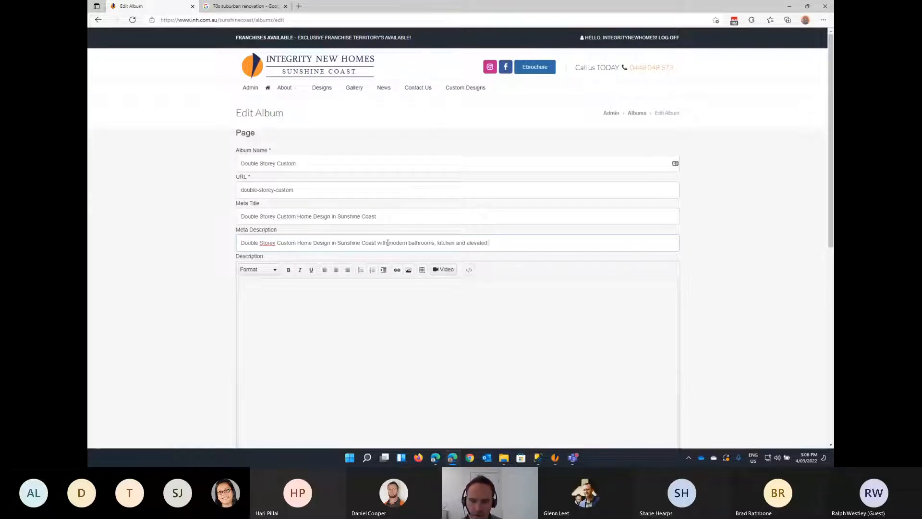
pyautogui.write(' view')
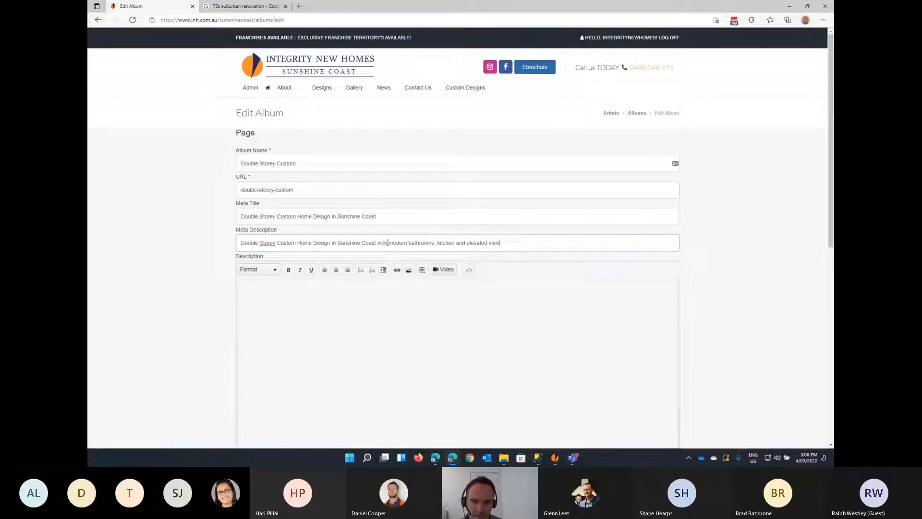
# Copy the meta description into the album's description, end it with a full stop, and save the album.
pyautogui.click(271, 306)
pyautogui.scroll(-2, 190, 245)
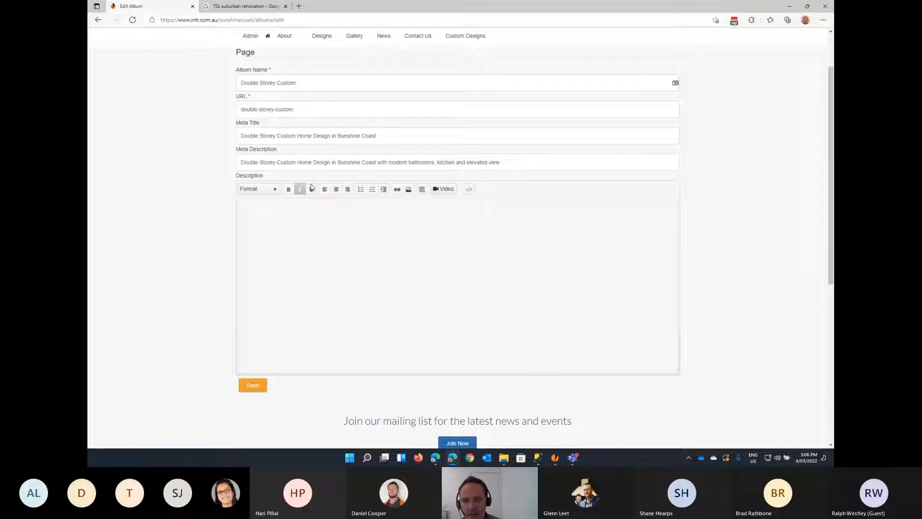
pyautogui.click(506, 162)
pyautogui.moveTo(506, 162); pyautogui.dragTo(214, 149)
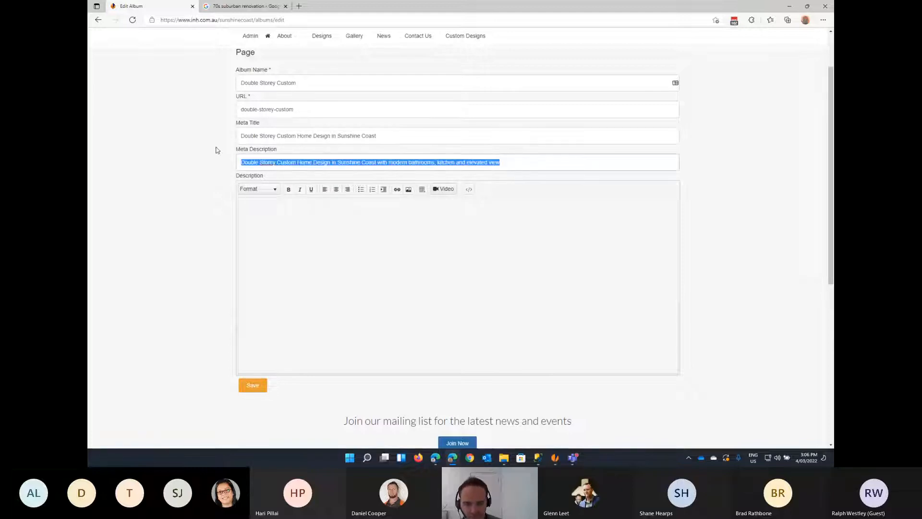
pyautogui.hotkey('ctrl', 'c')
pyautogui.click(275, 218)
pyautogui.hotkey('ctrl', 'v')
pyautogui.write('.')
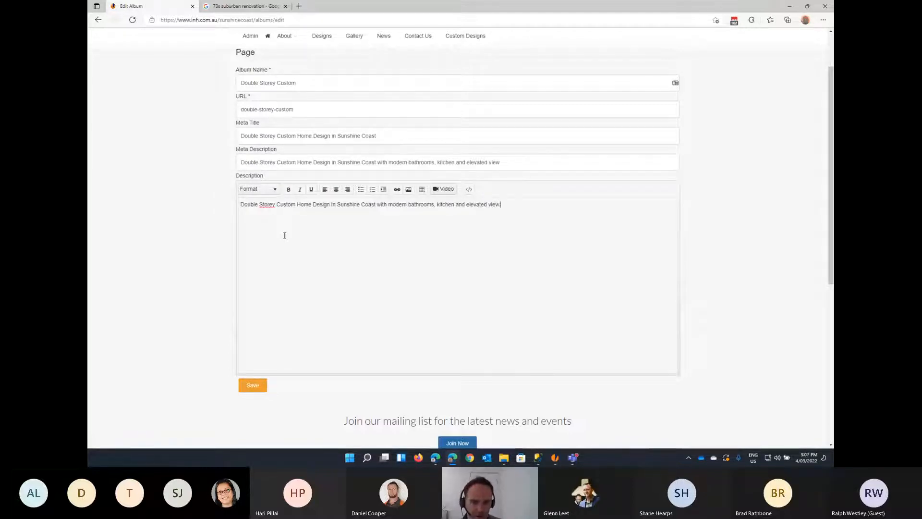
pyautogui.click(258, 386)
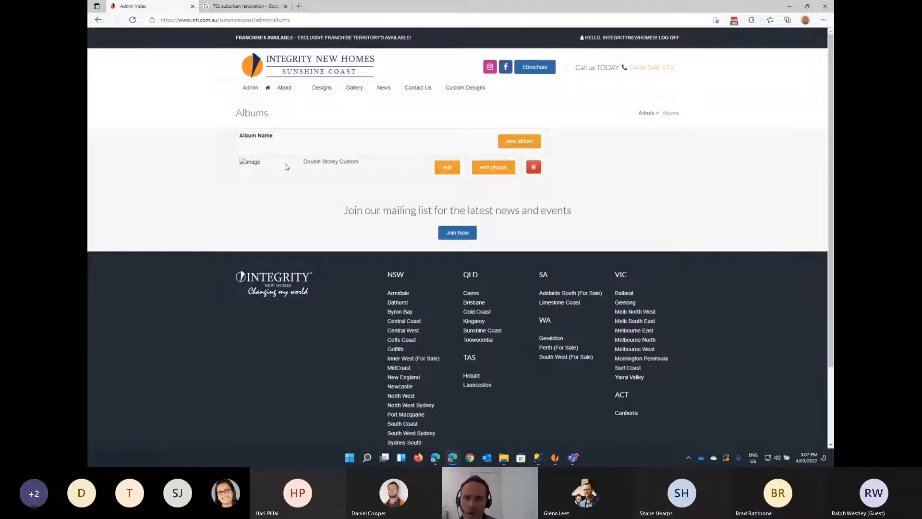
# Open photo editing for the Double Storey Custom album and upload all photos from the Low Res folder in File Explorer.
pyautogui.click(491, 169)
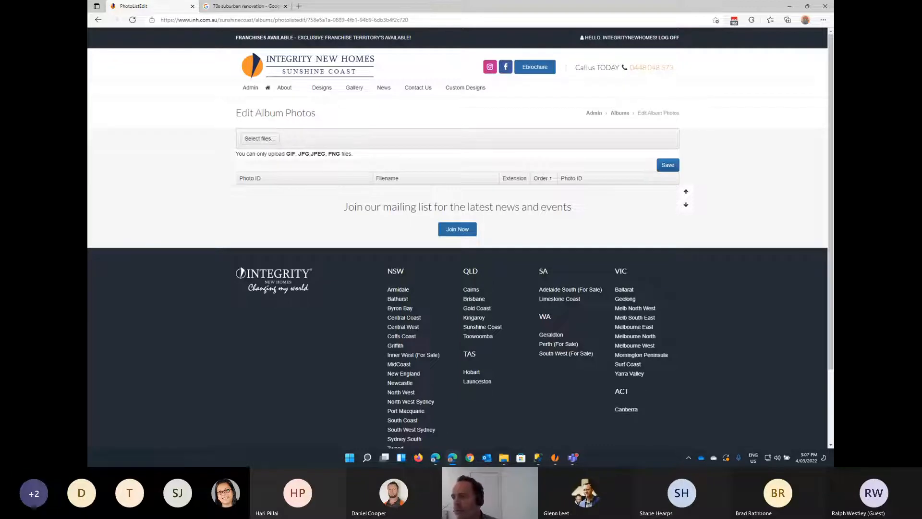
pyautogui.hotkey('alt', 'Tab')
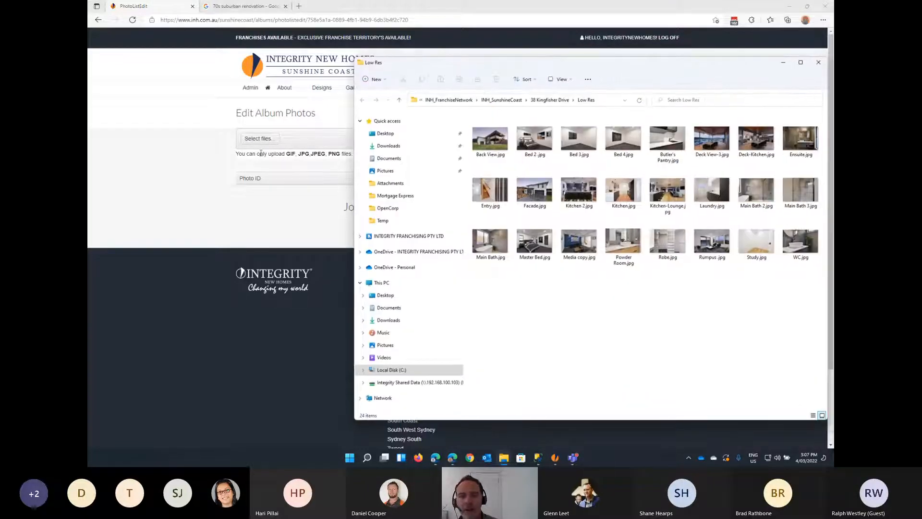
pyautogui.hotkey('alt', 'Tab')
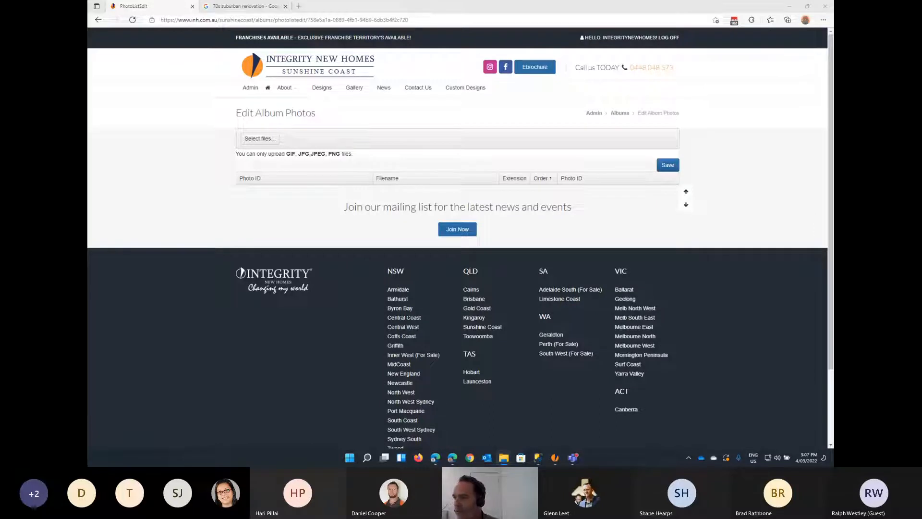
pyautogui.hotkey('alt', 'Tab')
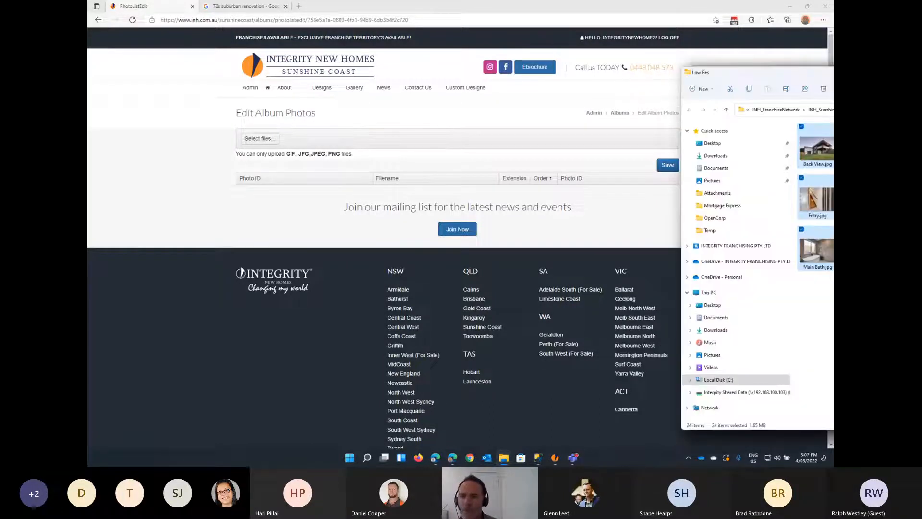
pyautogui.moveTo(565, 150); pyautogui.dragTo(274, 141)
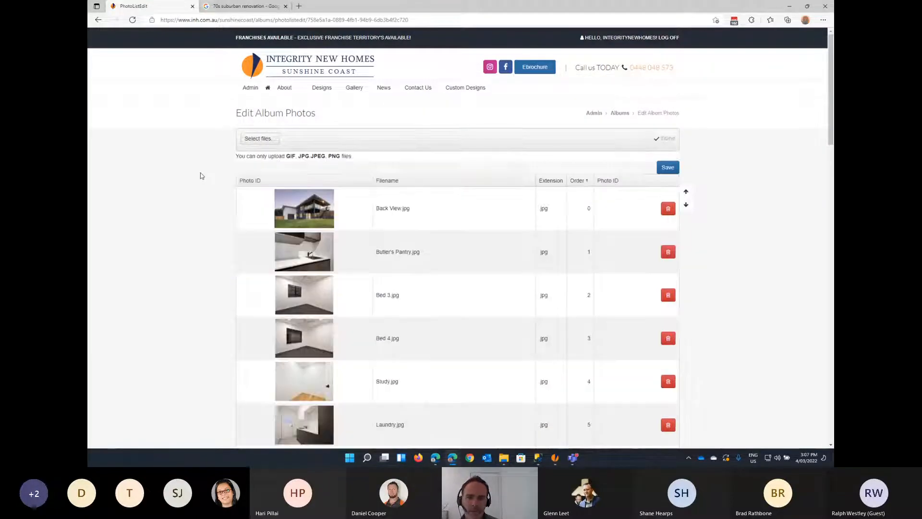
# Look over the uploaded album photos and move Bed 3.jpg down to order 8.
pyautogui.scroll(-7, 197, 237)
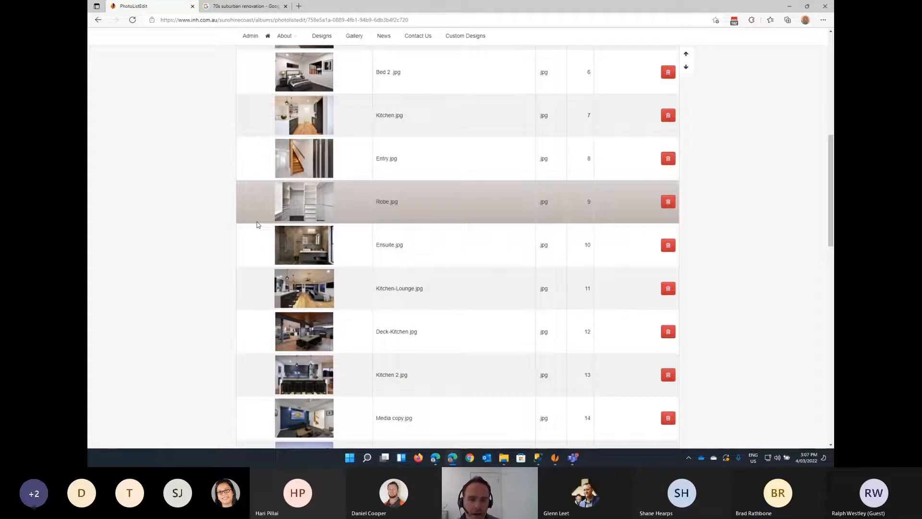
pyautogui.scroll(-3, 254, 226)
pyautogui.scroll(10, 290, 254)
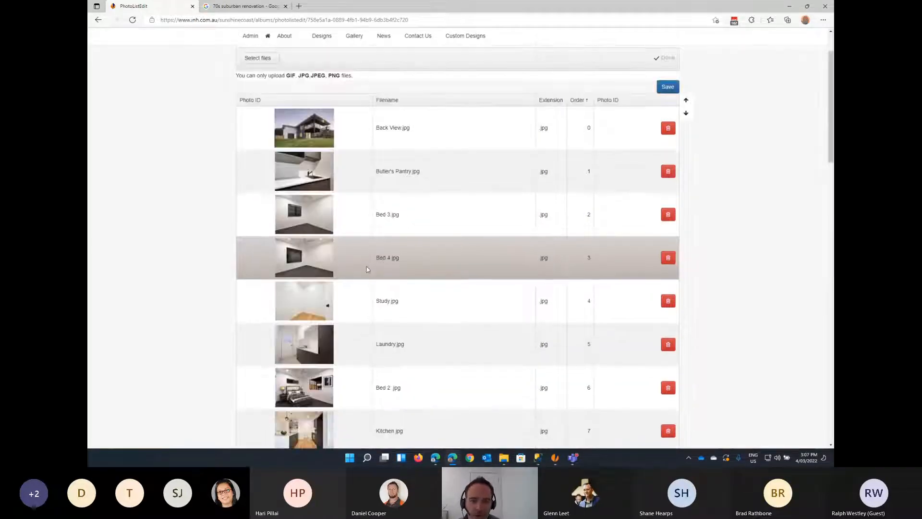
pyautogui.click(447, 222)
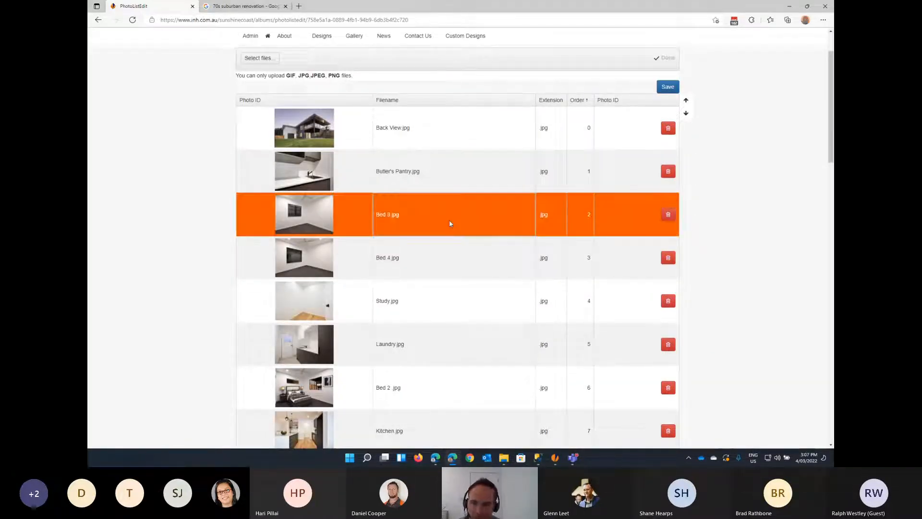
pyautogui.doubleClick(687, 114)
pyautogui.doubleClick(686, 114)
pyautogui.doubleClick(686, 113)
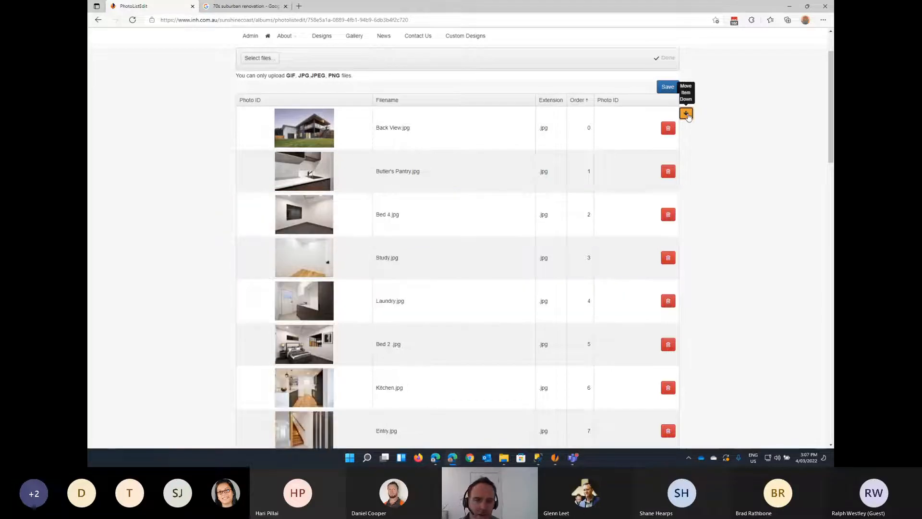
# Move Bed 4.jpg down the album's photo list to order 11.
pyautogui.click(686, 114)
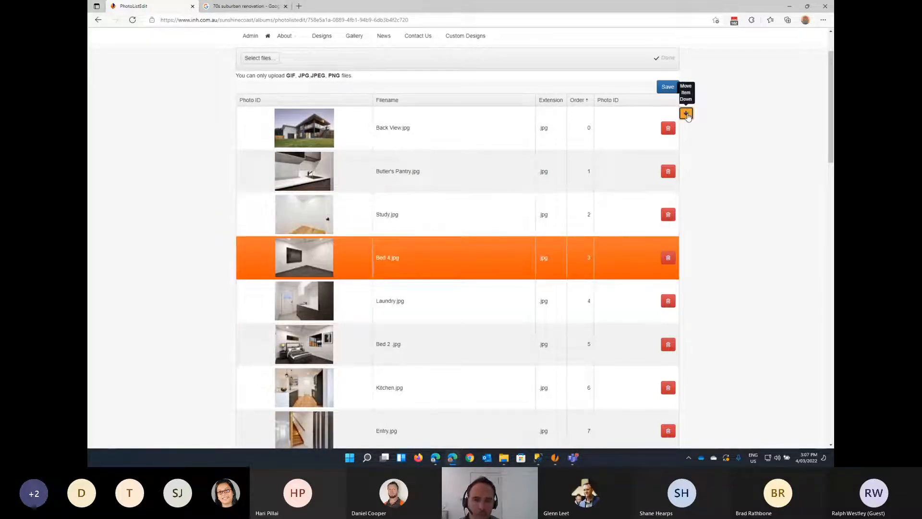
pyautogui.doubleClick(686, 114)
pyautogui.doubleClick(686, 114)
pyautogui.click(686, 114)
pyautogui.click(317, 130)
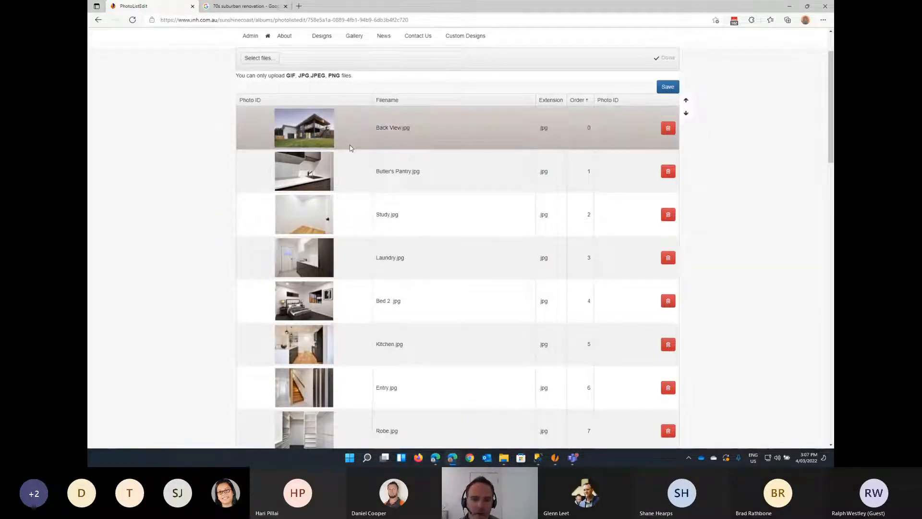
# Move Facade.jpg up to order 0 as the album's first photo and save the photo order.
pyautogui.scroll(-5, 317, 154)
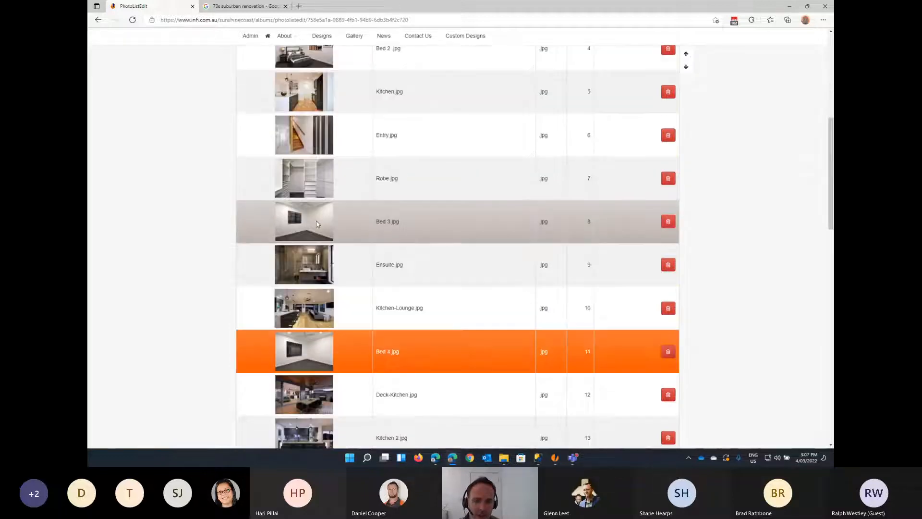
pyautogui.scroll(-3, 328, 283)
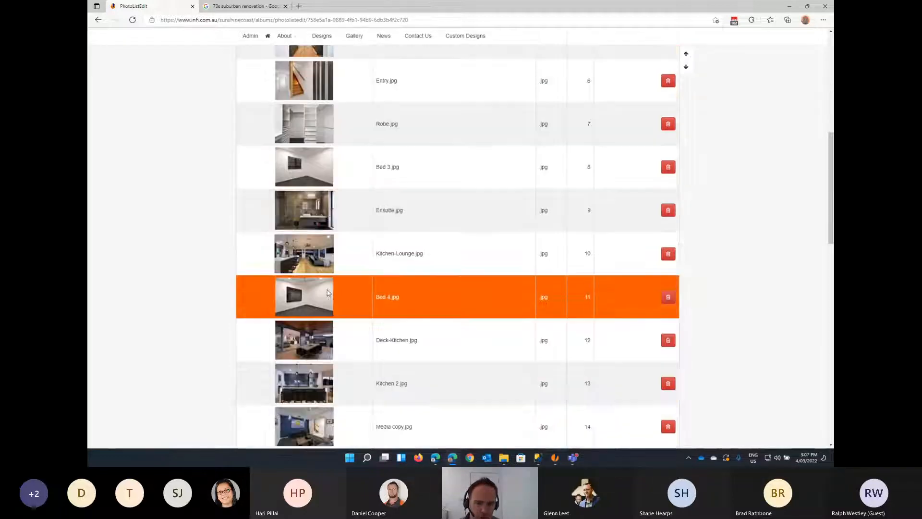
pyautogui.scroll(-1, 328, 292)
pyautogui.click(639, 339)
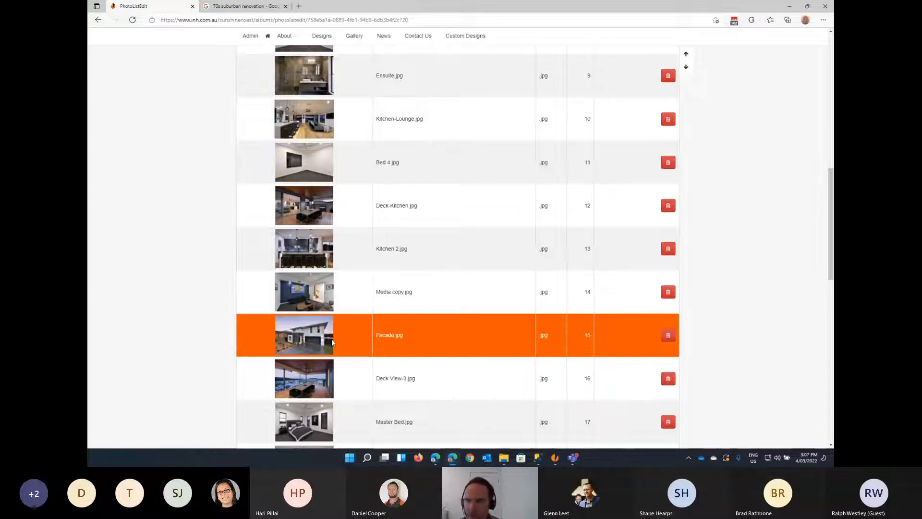
pyautogui.click(686, 58)
pyautogui.scroll(8, 691, 67)
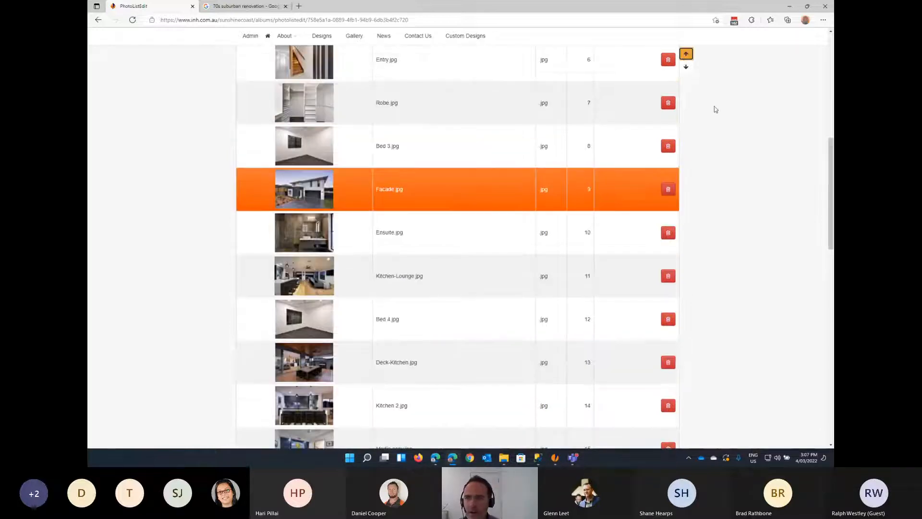
pyautogui.scroll(-1, 693, 67)
pyautogui.click(686, 54)
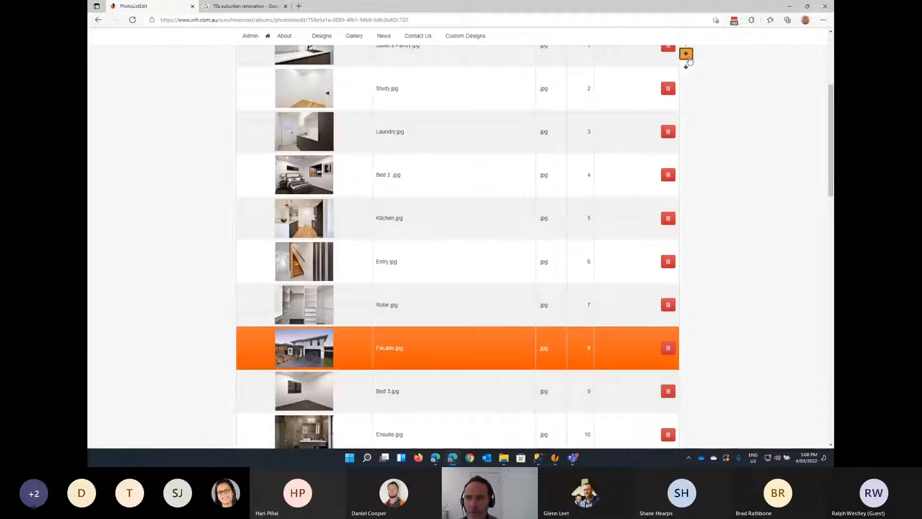
pyautogui.click(685, 54)
pyautogui.click(686, 54)
pyautogui.click(686, 54)
pyautogui.click(685, 54)
pyautogui.click(686, 53)
pyautogui.click(686, 54)
pyautogui.scroll(3, 708, 131)
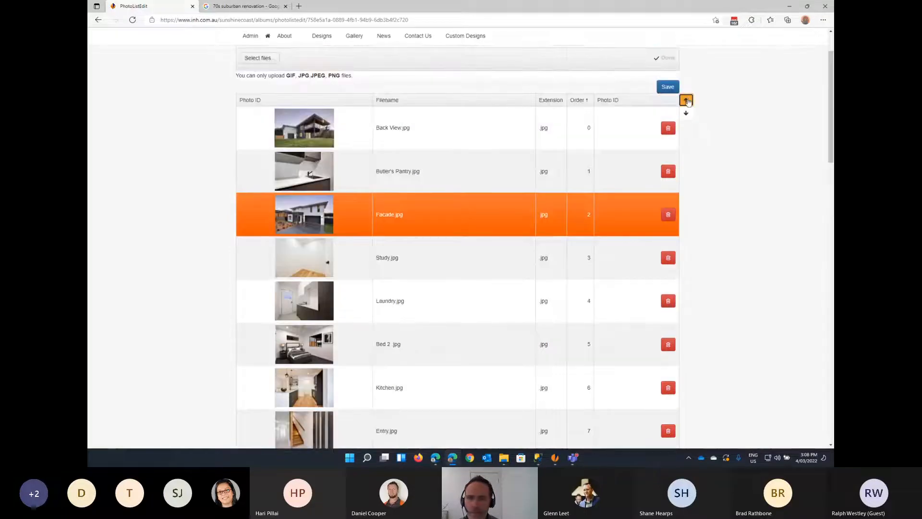
pyautogui.click(686, 100)
pyautogui.click(686, 100)
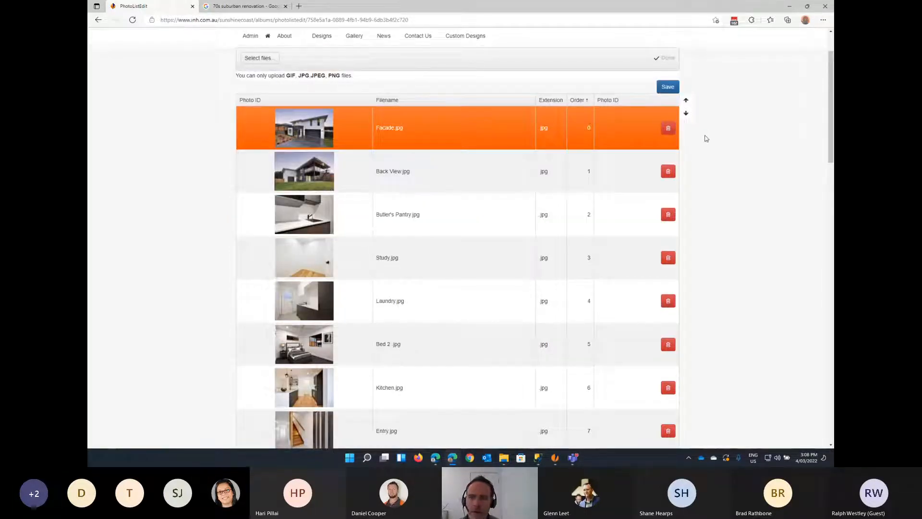
pyautogui.click(668, 88)
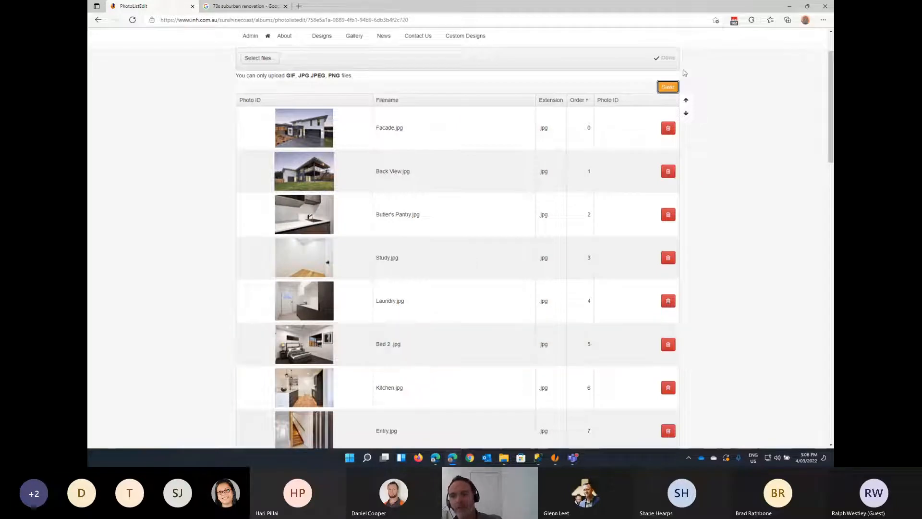
# Open the Double Storey Custom album from the website's Gallery page and look through its photo grid.
pyautogui.scroll(2, 523, 129)
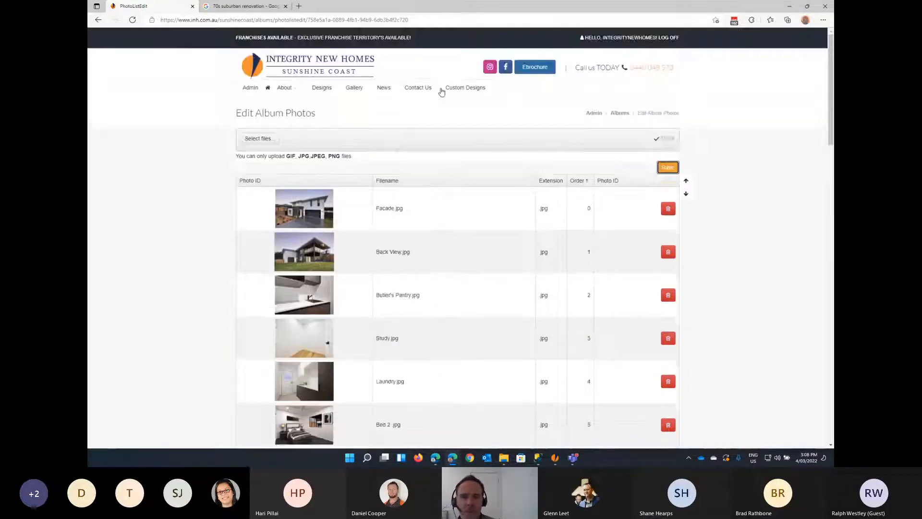
pyautogui.click(355, 89)
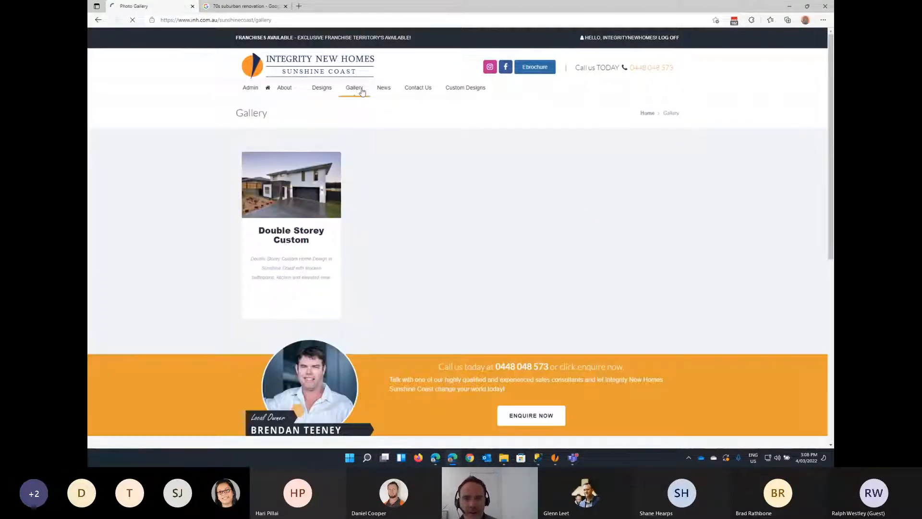
pyautogui.click(295, 241)
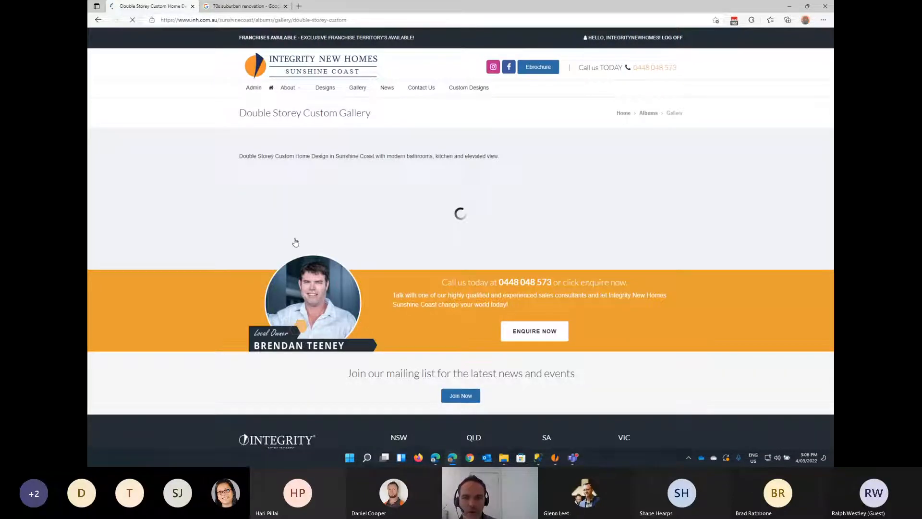
pyautogui.scroll(-10, 715, 164)
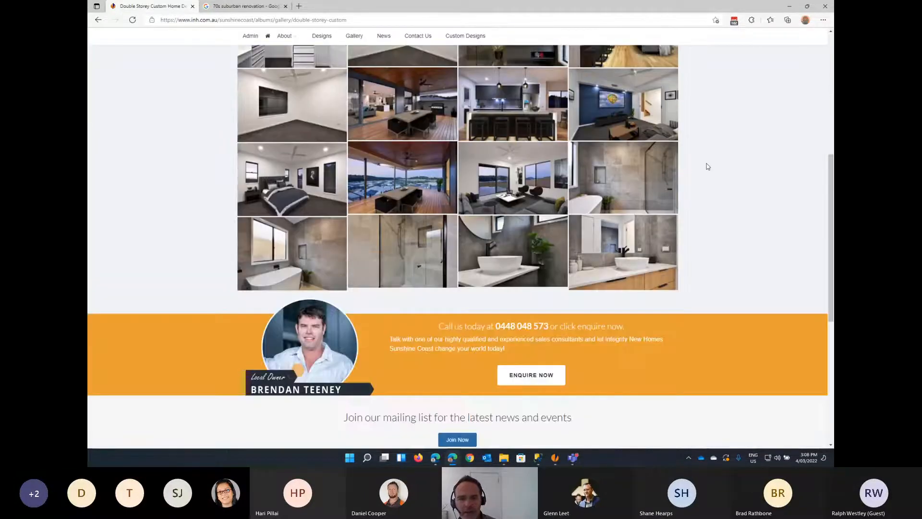
pyautogui.scroll(10, 707, 163)
# Highlight and examine the album description above the photo grid.
pyautogui.moveTo(237, 156); pyautogui.dragTo(514, 160)
pyautogui.click(335, 153)
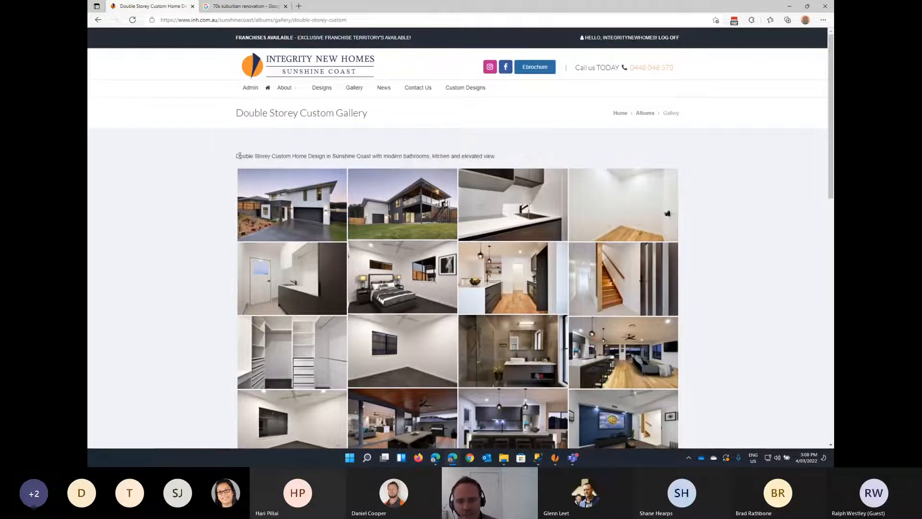
pyautogui.moveTo(237, 156); pyautogui.dragTo(502, 163)
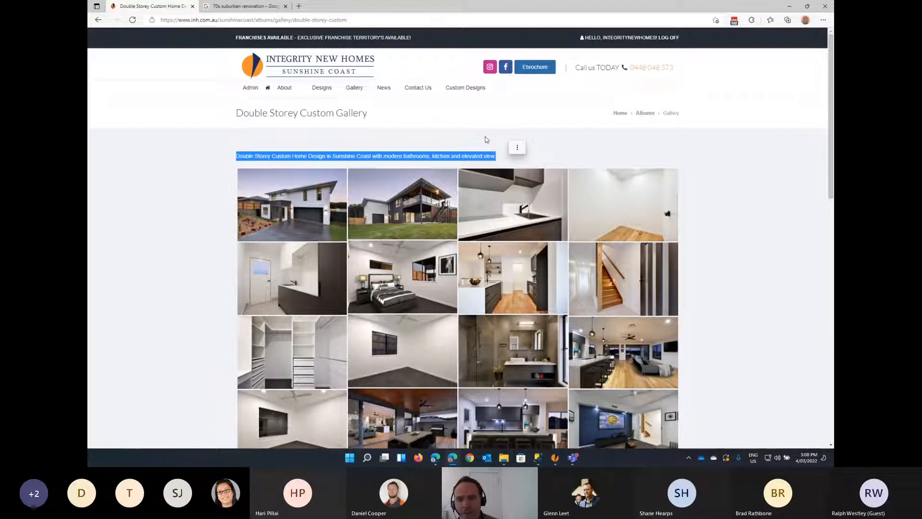
pyautogui.click(439, 150)
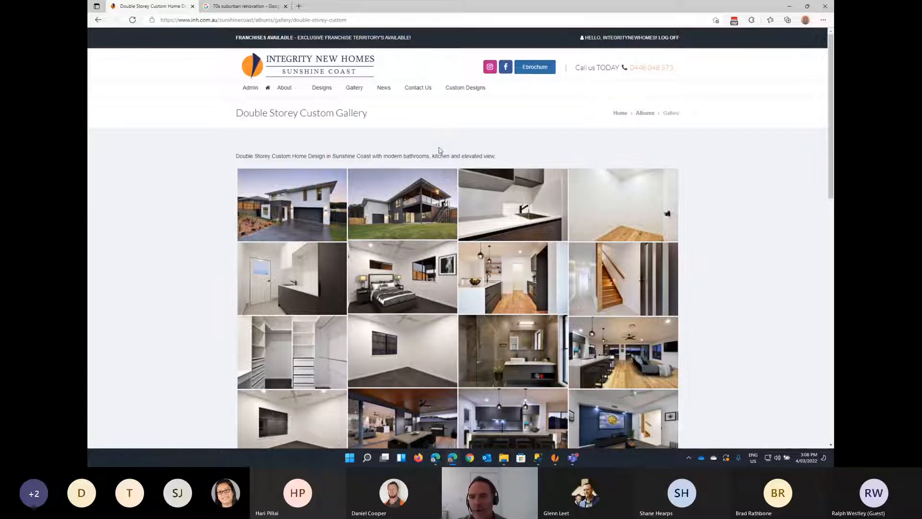
pyautogui.moveTo(240, 156); pyautogui.dragTo(497, 158)
pyautogui.click(497, 158)
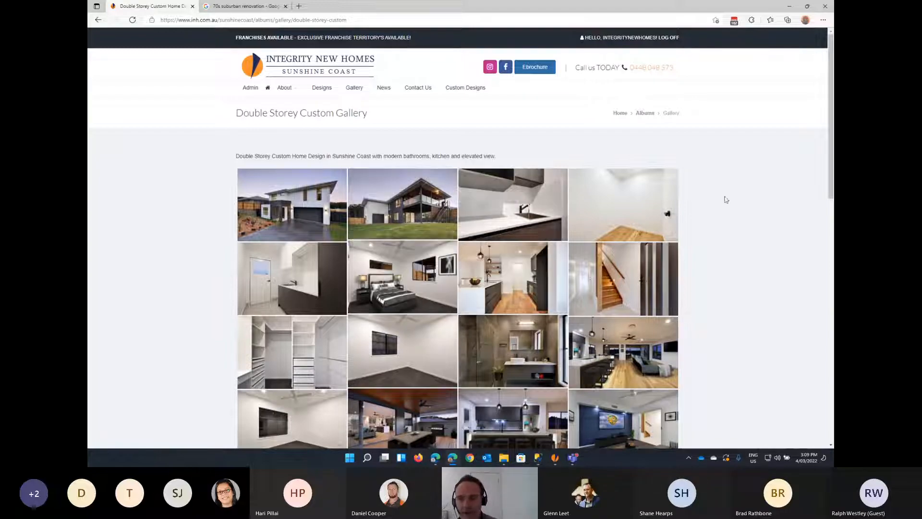
# View the house's back view photo full size, browse through the following photos, and close the photo viewer.
pyautogui.scroll(-4, 716, 200)
pyautogui.scroll(3, 711, 199)
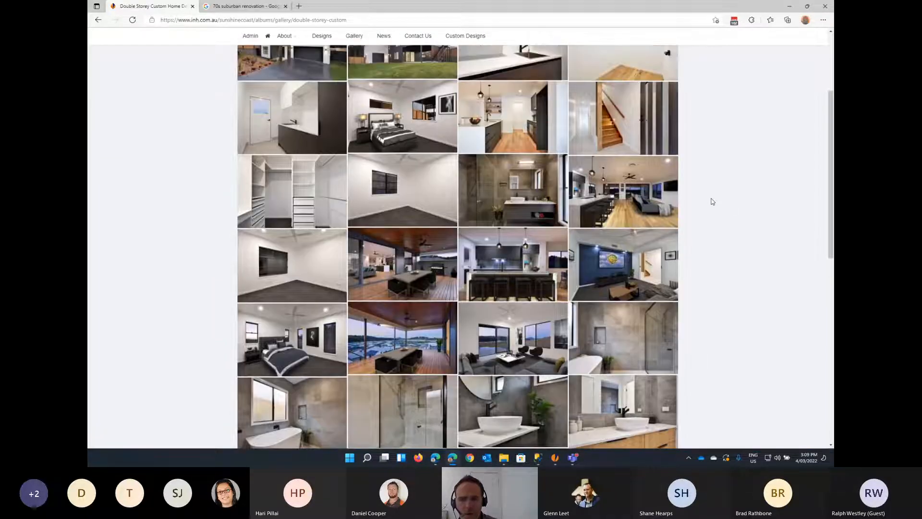
pyautogui.scroll(2, 712, 200)
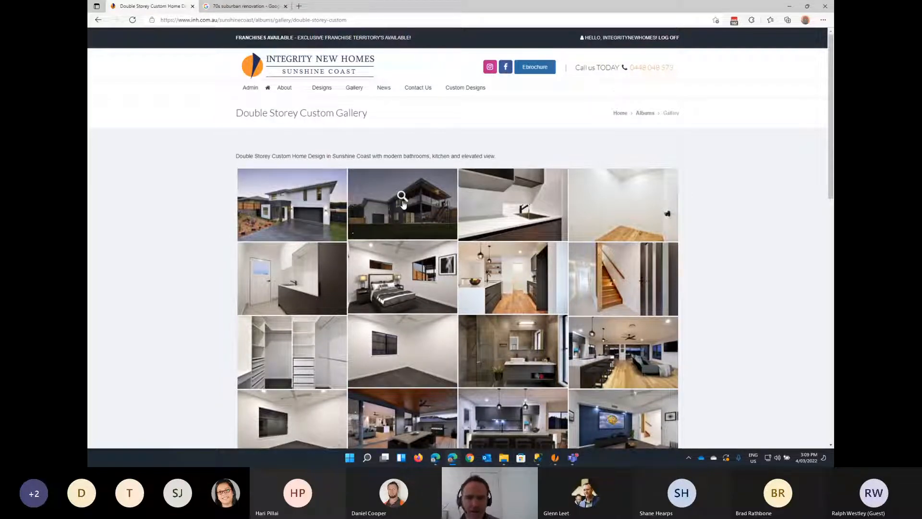
pyautogui.click(425, 199)
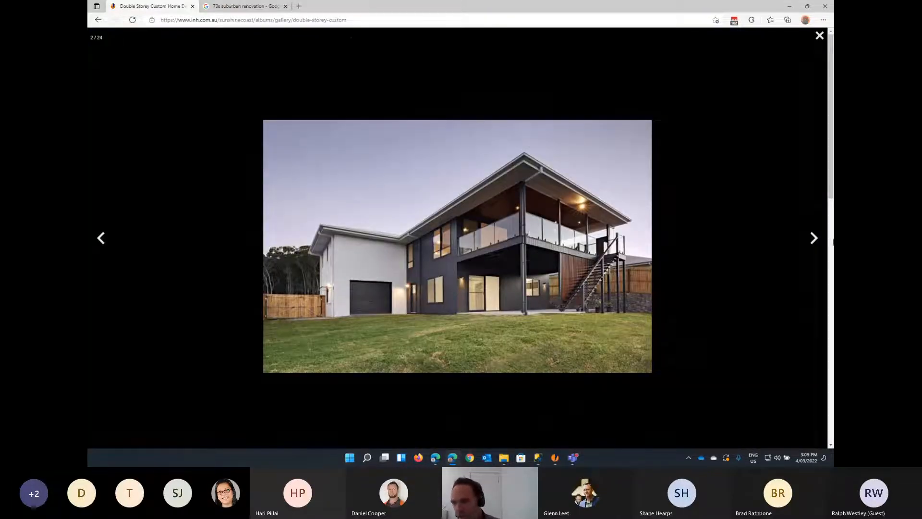
pyautogui.click(813, 237)
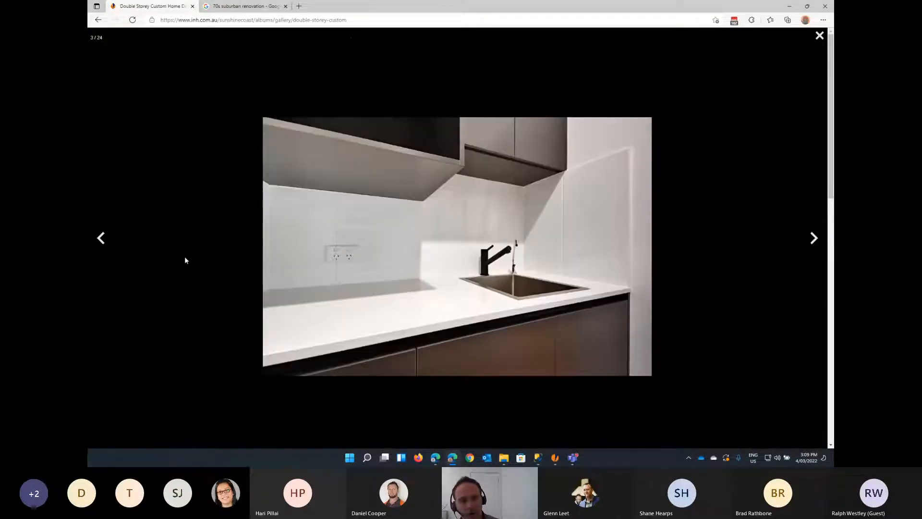
pyautogui.click(102, 239)
pyautogui.click(813, 238)
pyautogui.click(814, 237)
pyautogui.click(814, 238)
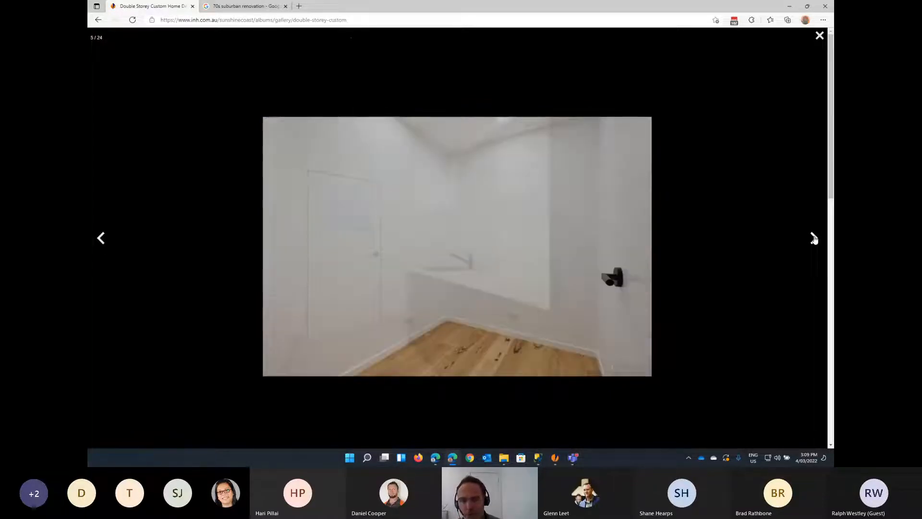
pyautogui.click(814, 238)
pyautogui.click(814, 237)
pyautogui.click(813, 238)
pyautogui.click(813, 238)
pyautogui.click(813, 237)
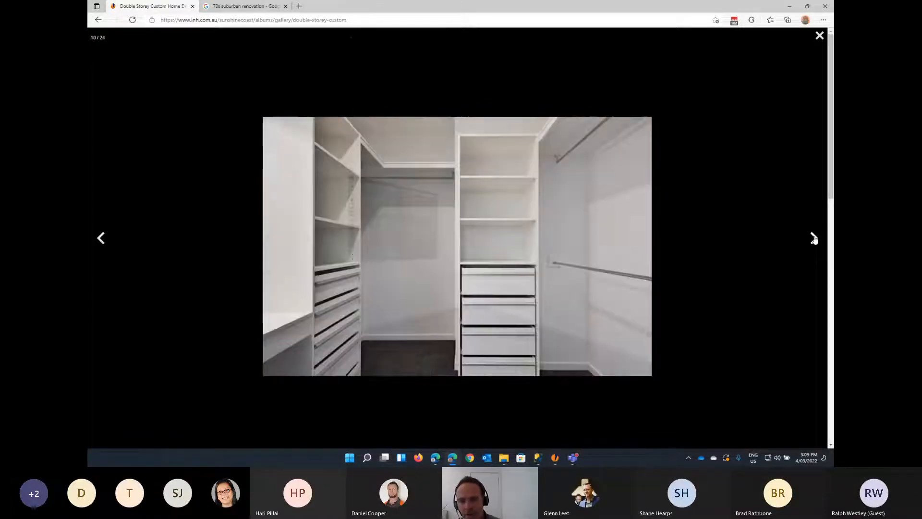
pyautogui.click(813, 238)
pyautogui.click(814, 237)
pyautogui.click(814, 238)
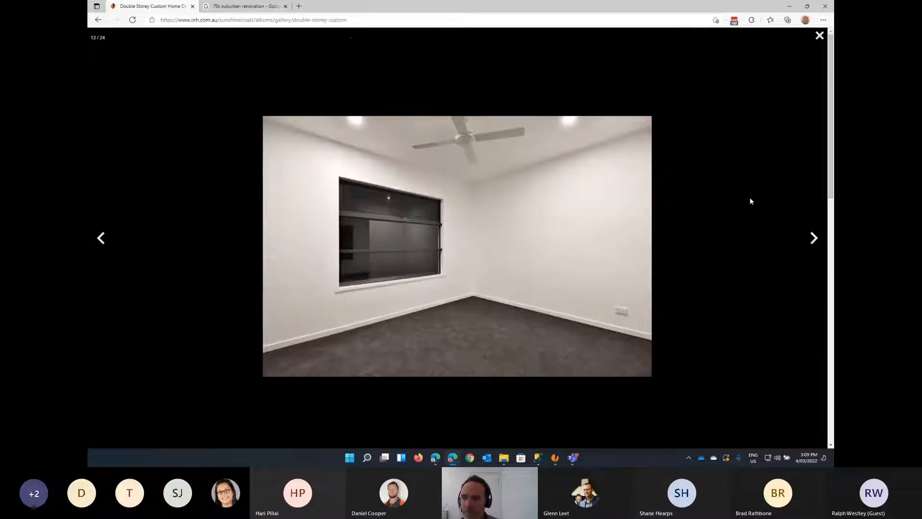
pyautogui.click(820, 36)
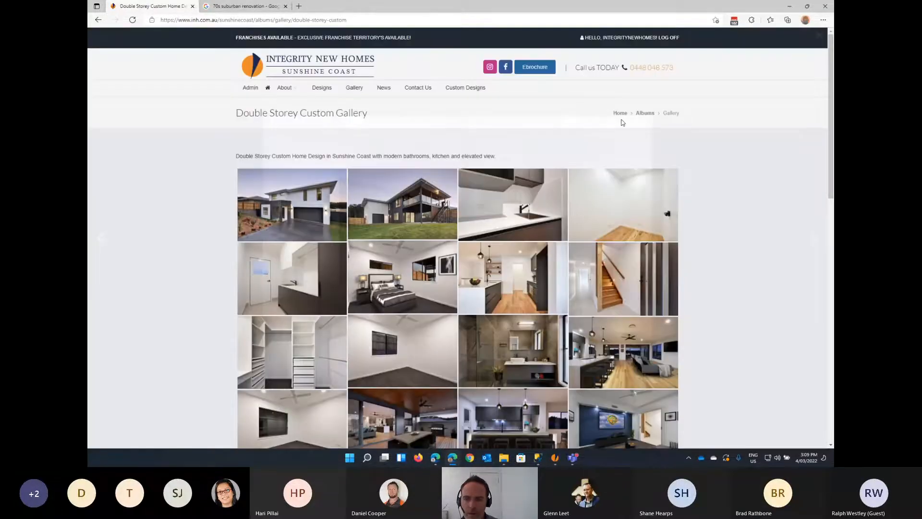
# Review the album's photo grid again and highlight the page title "Double Storey Custom Gallery".
pyautogui.scroll(-4, 575, 160)
pyautogui.scroll(2, 576, 160)
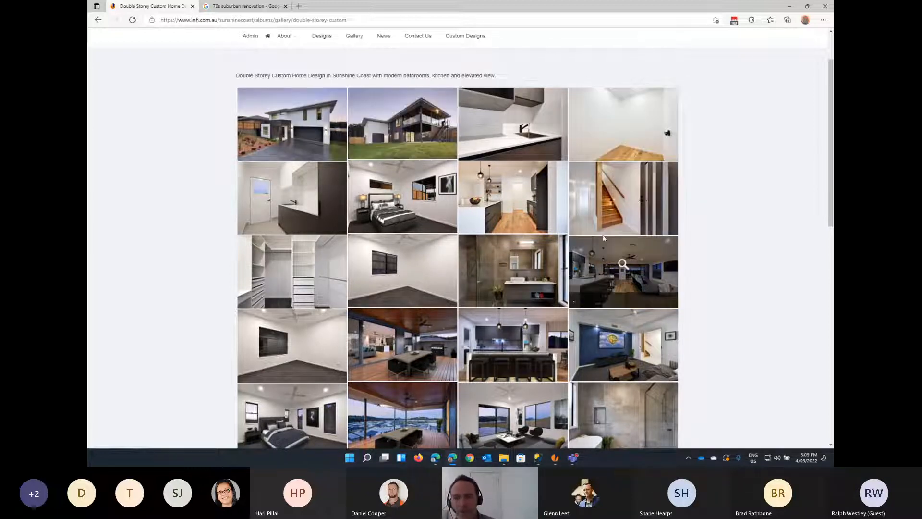
pyautogui.scroll(2, 604, 238)
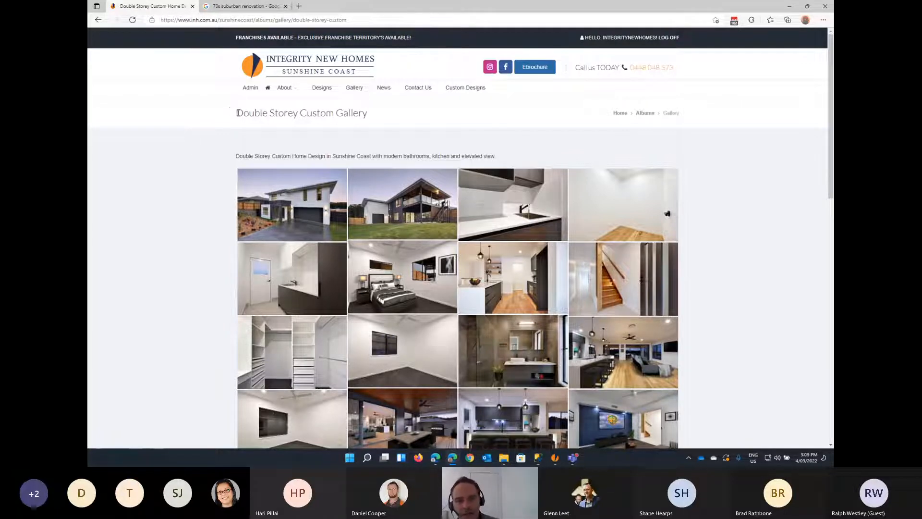
pyautogui.moveTo(237, 113); pyautogui.dragTo(368, 112)
pyautogui.click(278, 144)
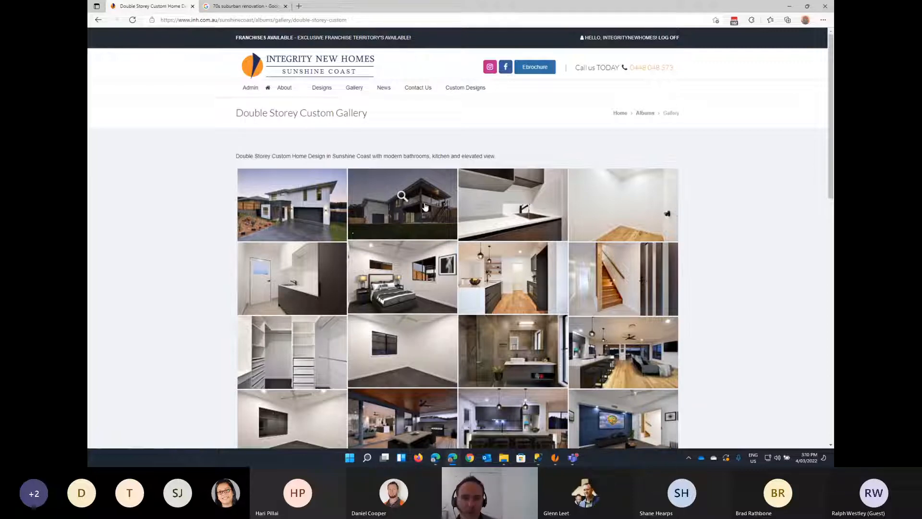
# Switch to the "70s suburban renovation" Google search and view its image results filtered by brisbane.
pyautogui.click(244, 6)
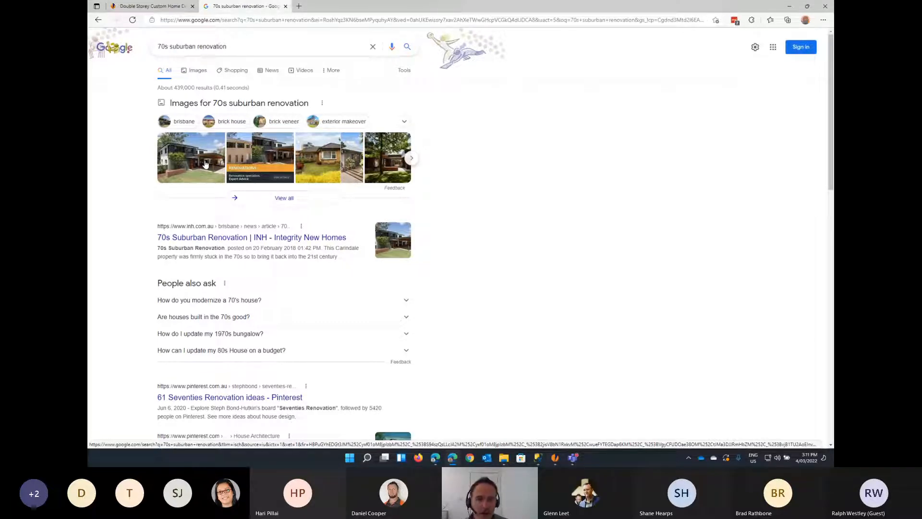
pyautogui.click(182, 125)
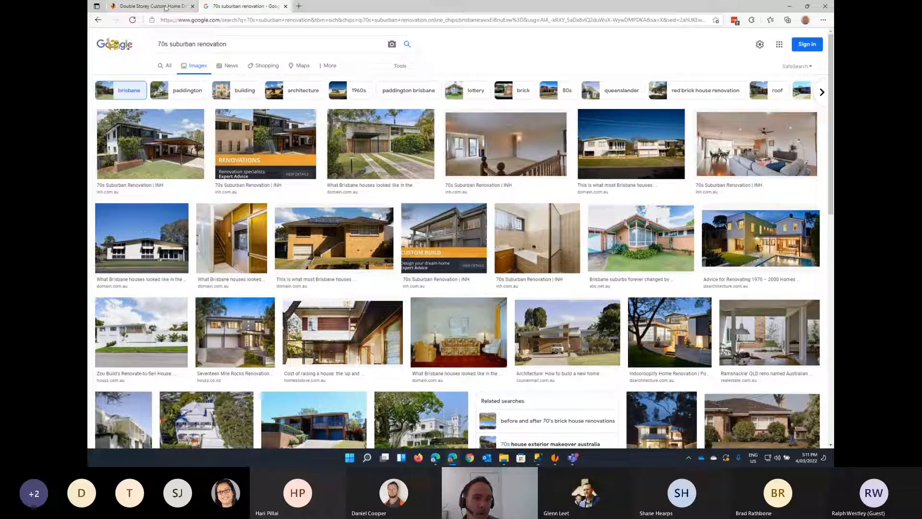
# Return to the Sunshine Coast site, go to its admin area and open the Double Storey Custom album's photo list for editing.
pyautogui.click(165, 7)
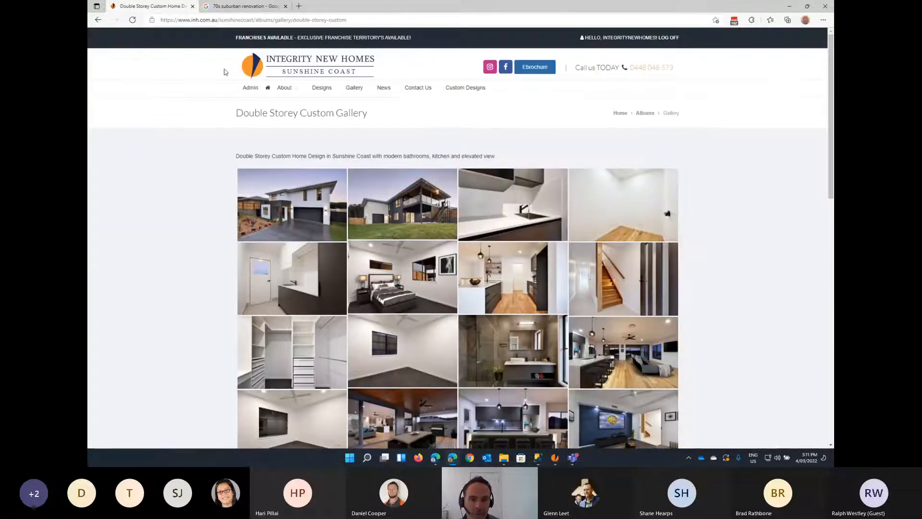
pyautogui.click(249, 89)
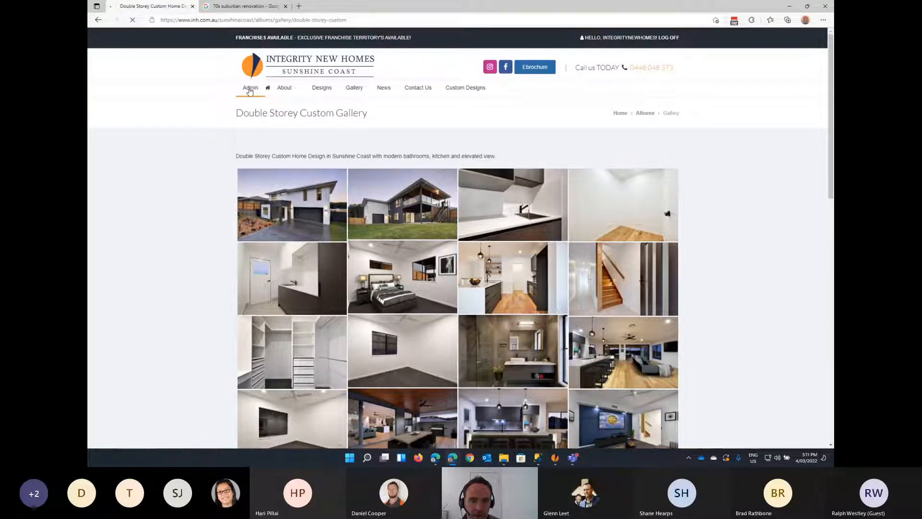
pyautogui.scroll(-4, 221, 177)
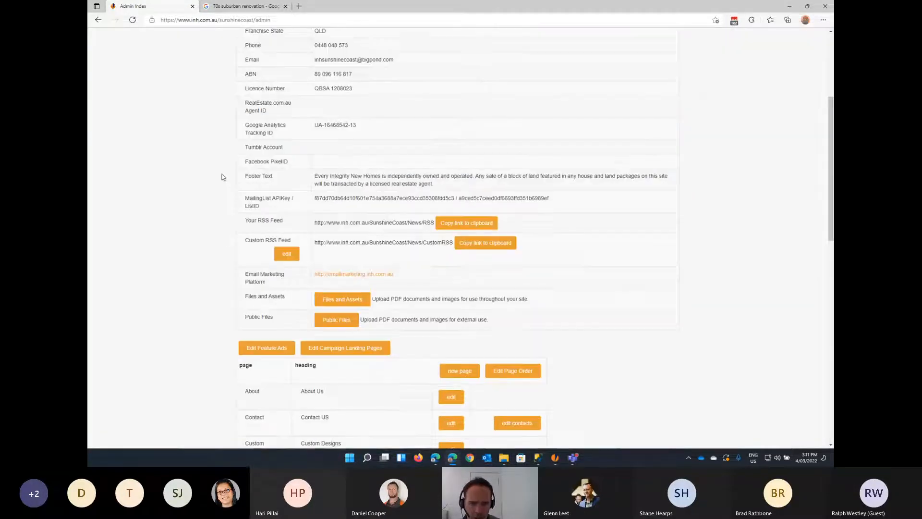
pyautogui.scroll(-5, 221, 176)
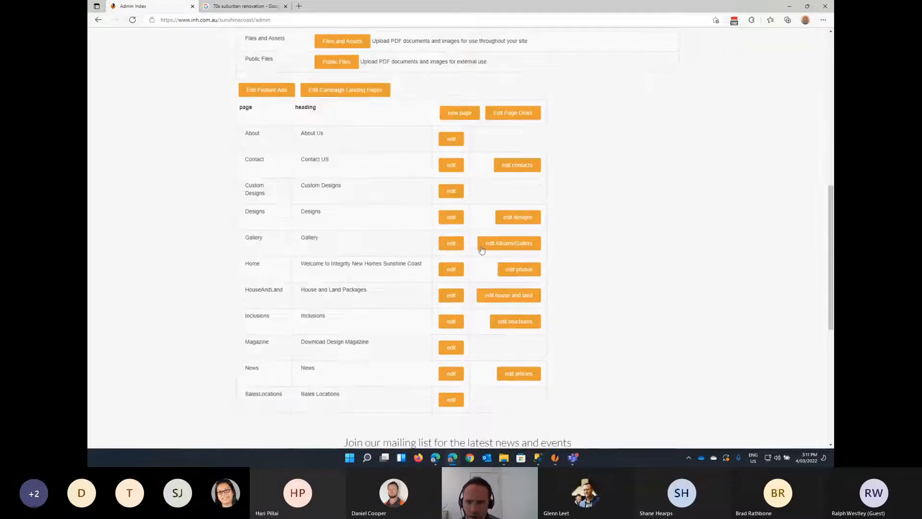
pyautogui.click(508, 244)
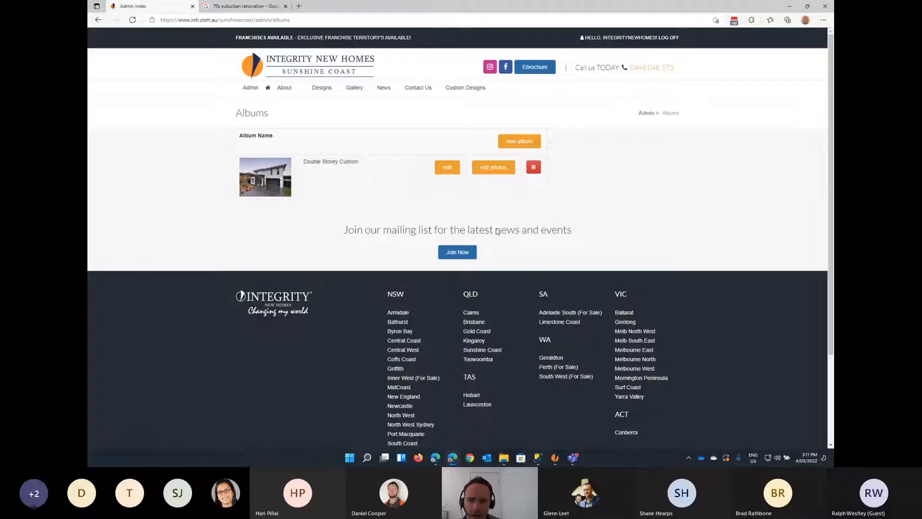
pyautogui.click(493, 167)
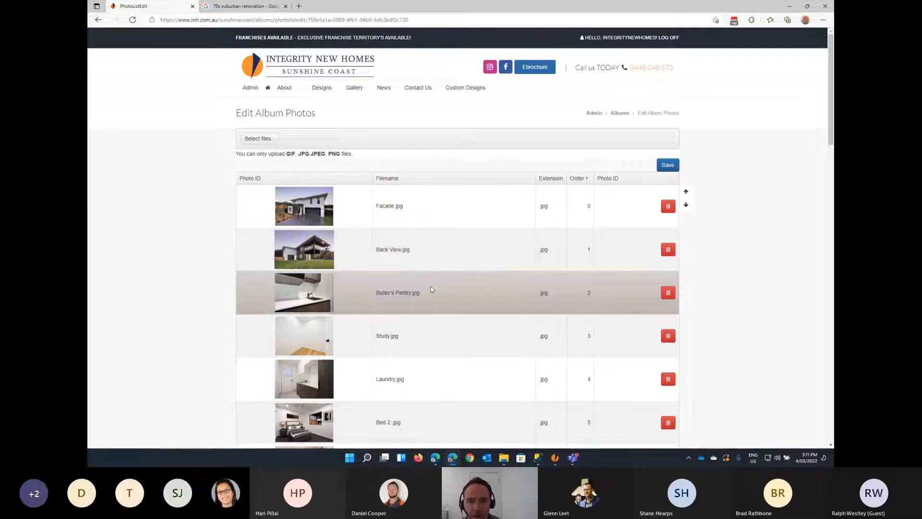
pyautogui.scroll(-2, 431, 289)
pyautogui.scroll(2, 426, 285)
# Set the alt text of Facade.jpg to "Double storey design in sunshine coast" and reopen its details to check the entry.
pyautogui.doubleClick(423, 209)
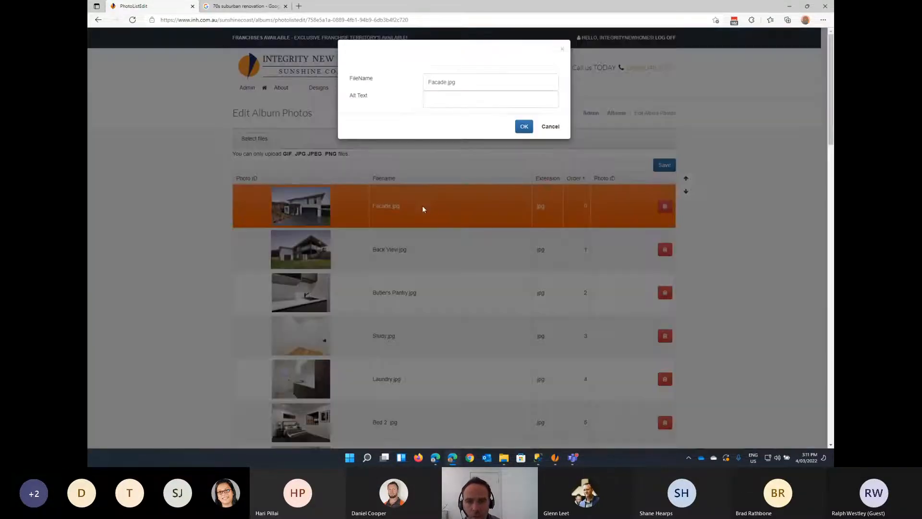
pyautogui.click(446, 99)
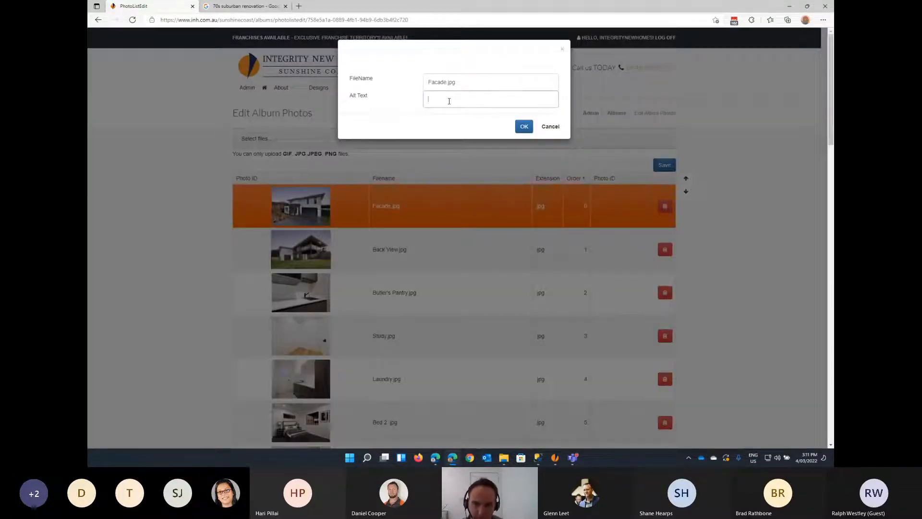
pyautogui.write('Double storey')
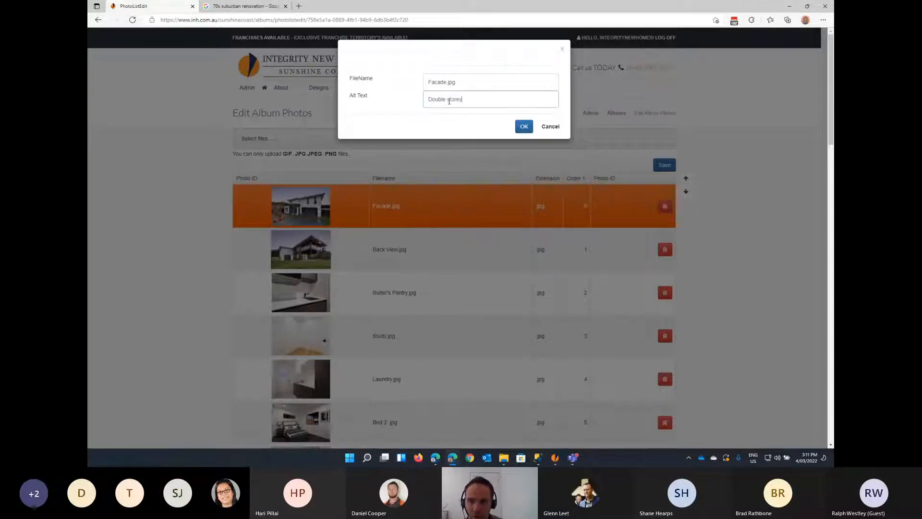
pyautogui.write(' design')
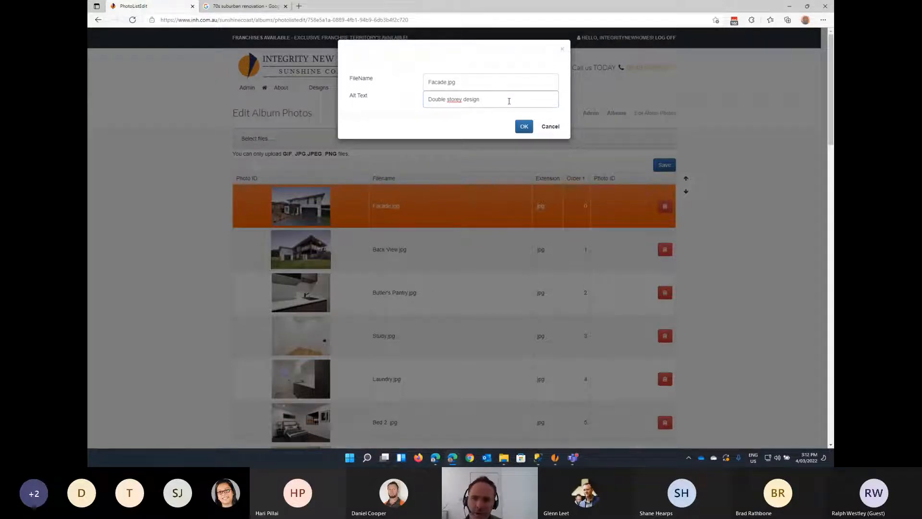
pyautogui.write('in sun')
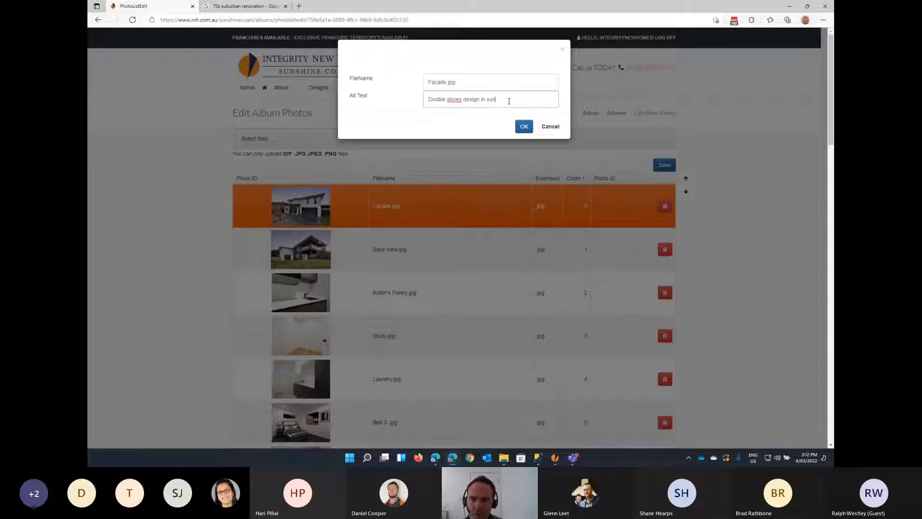
pyautogui.write('shine coast')
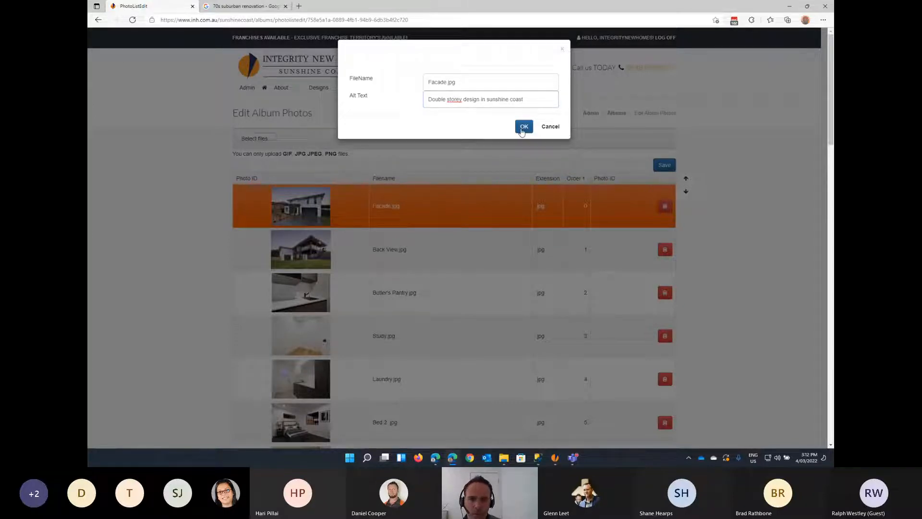
pyautogui.click(523, 129)
pyautogui.doubleClick(417, 214)
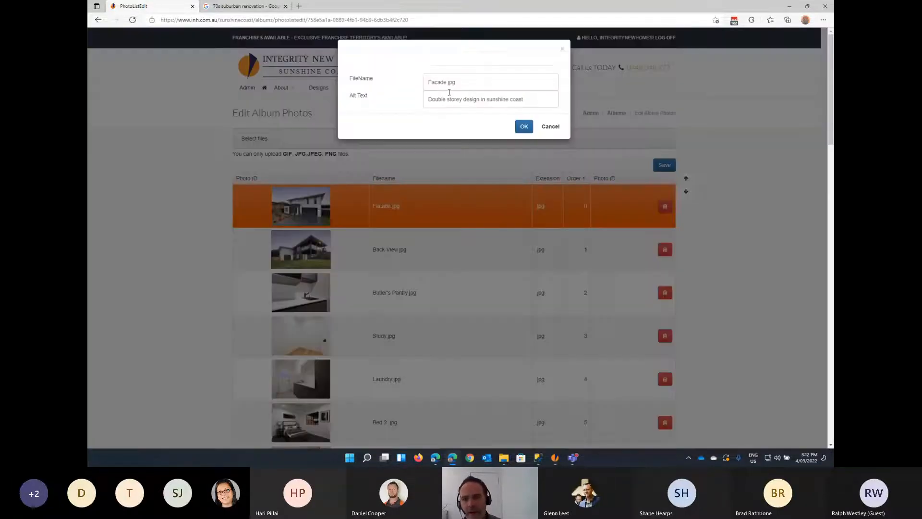
pyautogui.click(543, 130)
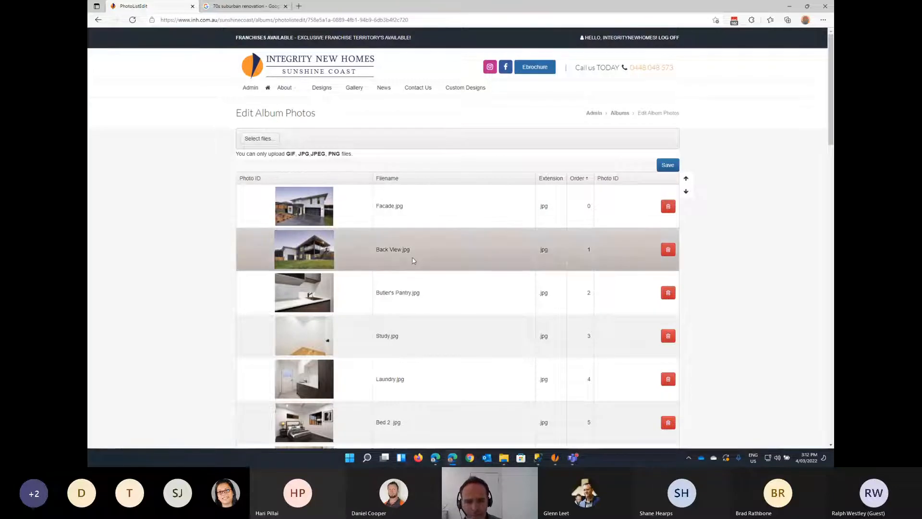
# Set the alt text of Back View.jpg to "rear view double storey design" and save the album photos.
pyautogui.doubleClick(411, 254)
pyautogui.click(432, 100)
pyautogui.write('r')
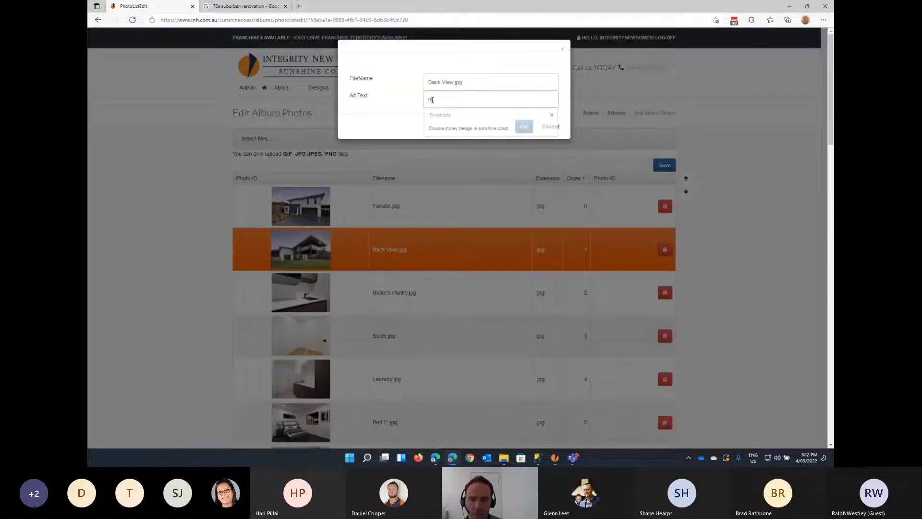
pyautogui.write('ear')
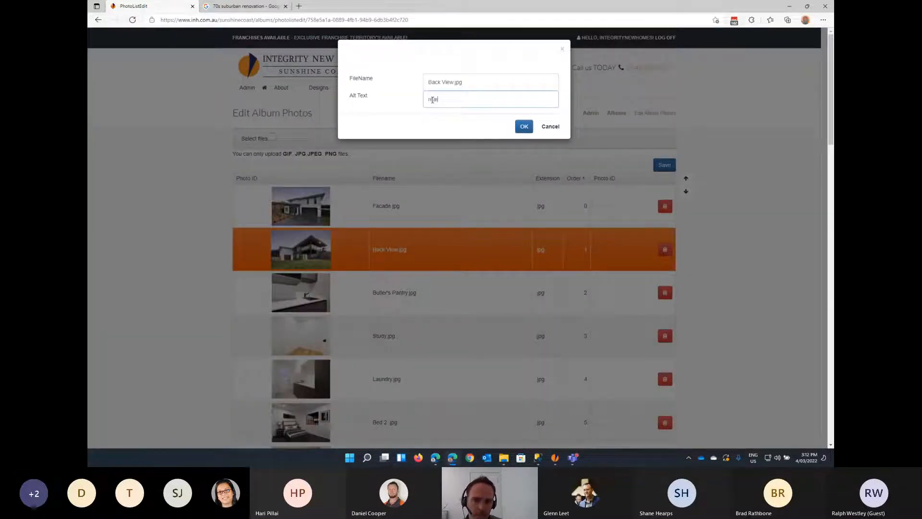
pyautogui.write(' view double storey design')
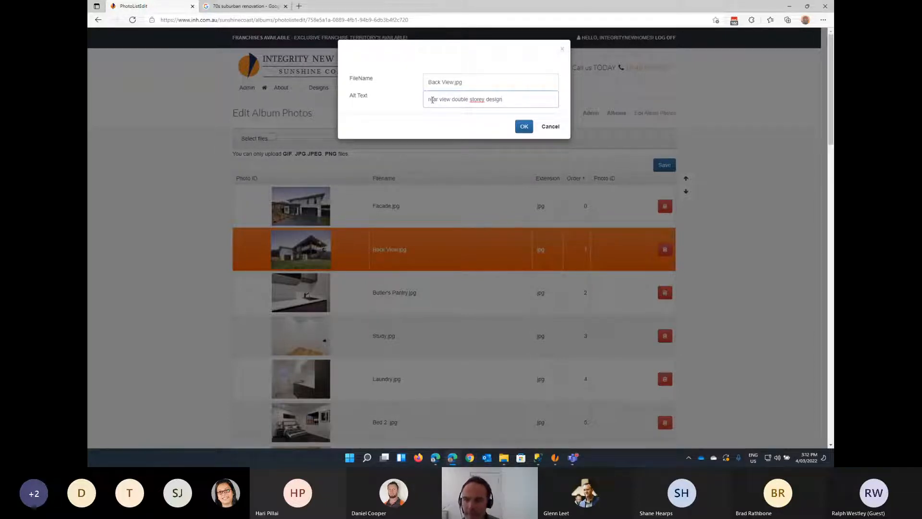
pyautogui.click(525, 127)
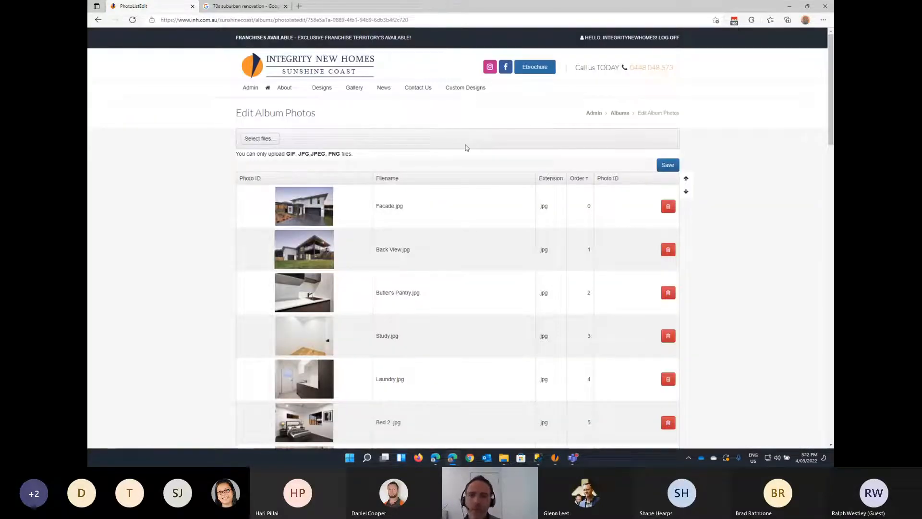
pyautogui.click(361, 203)
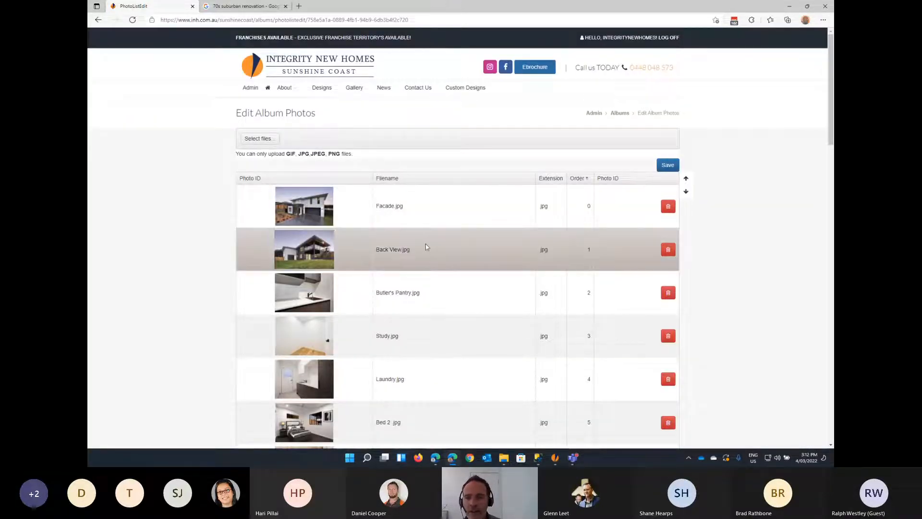
pyautogui.click(669, 165)
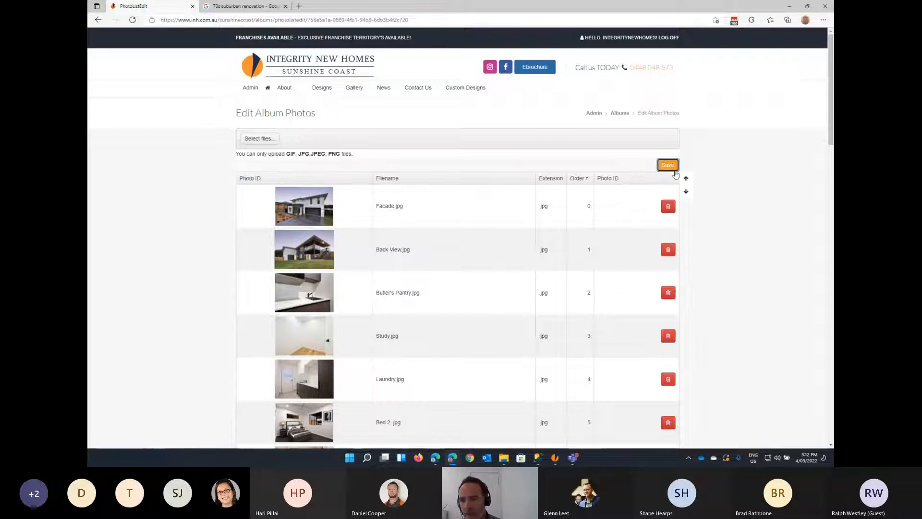
# Set the alt text of Ensuite.jpg to "mordern ensuite dark them" and save the album photos.
pyautogui.scroll(-3, 547, 184)
pyautogui.scroll(-5, 549, 186)
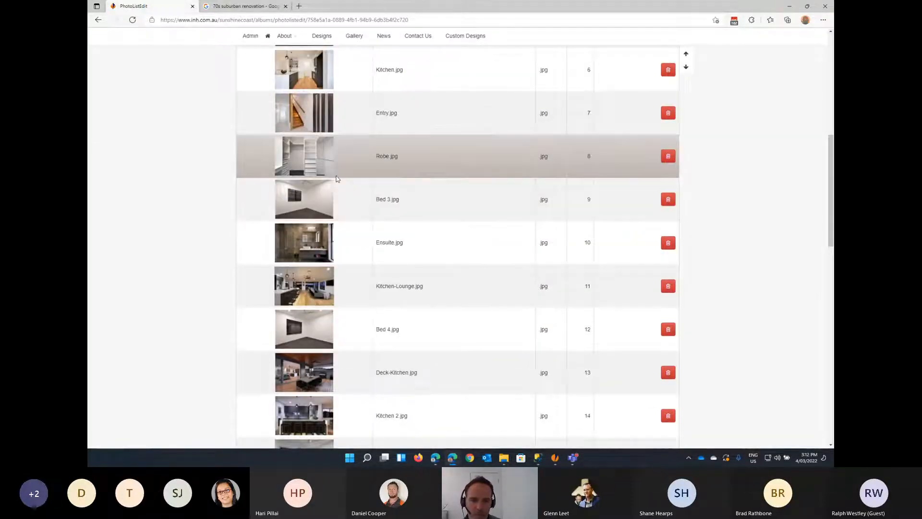
pyautogui.scroll(-1, 259, 198)
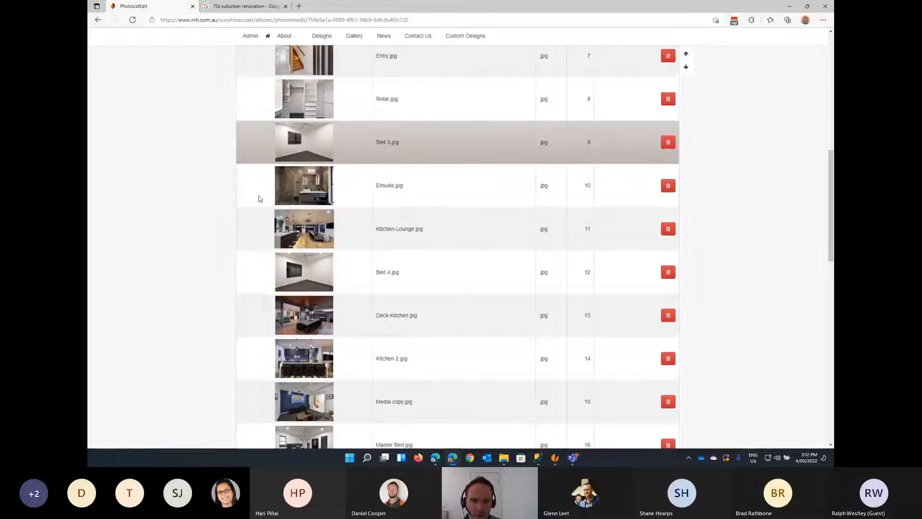
pyautogui.doubleClick(415, 184)
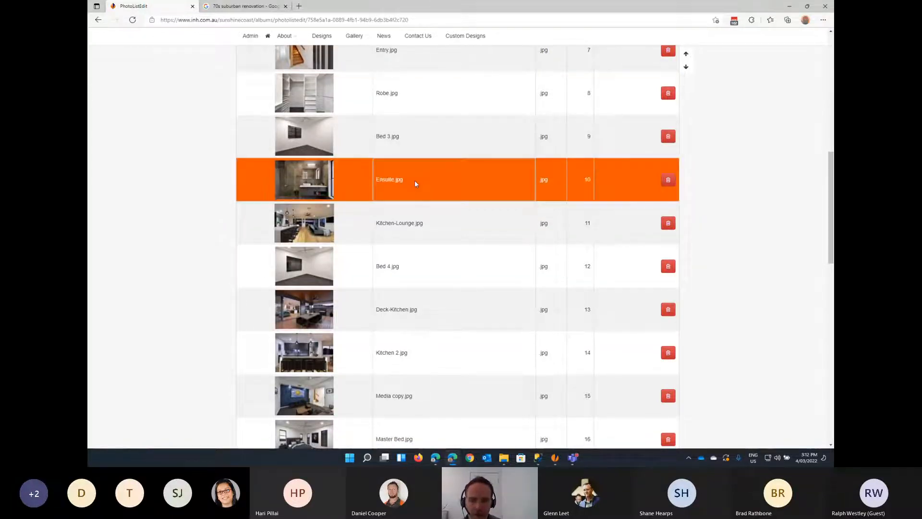
pyautogui.click(435, 99)
pyautogui.write('morder')
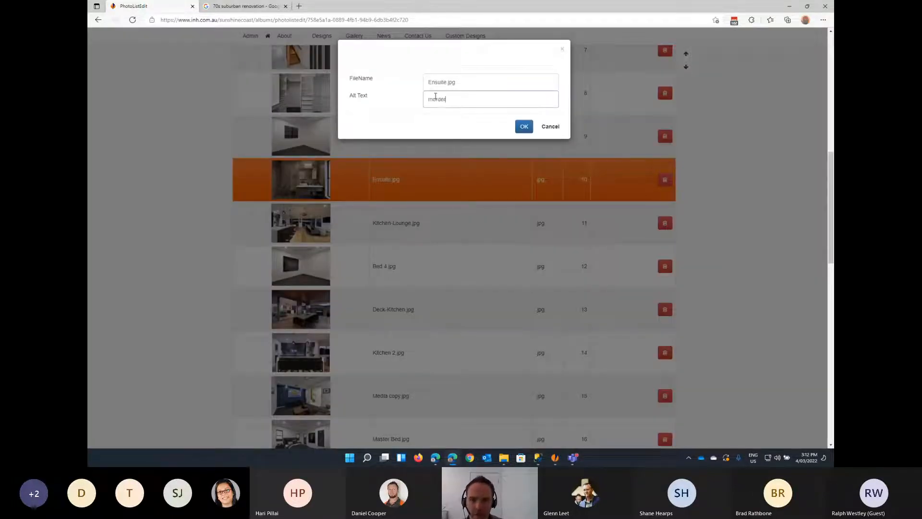
pyautogui.write('n ens')
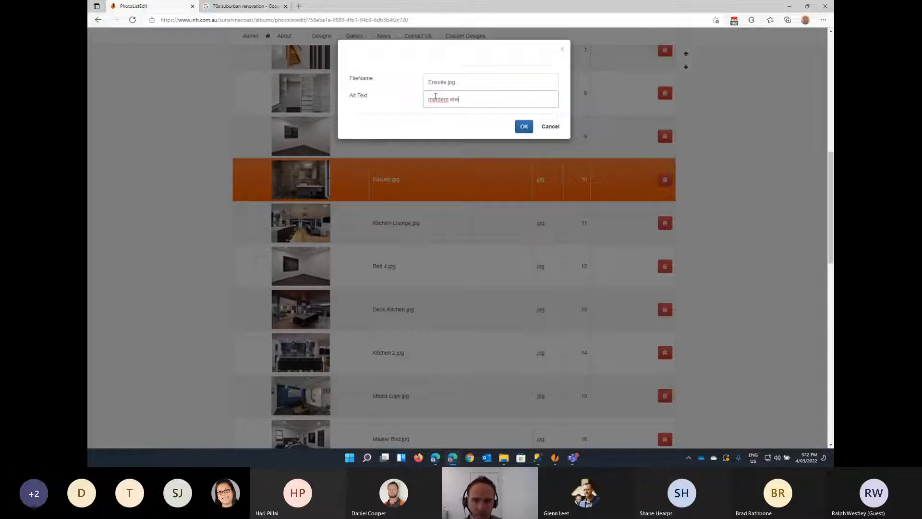
pyautogui.write('uite')
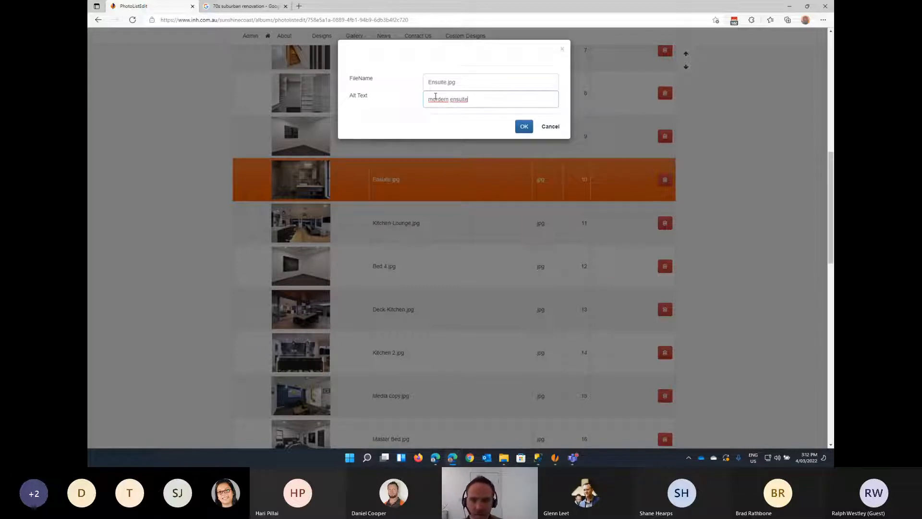
pyautogui.write(' dark theme')
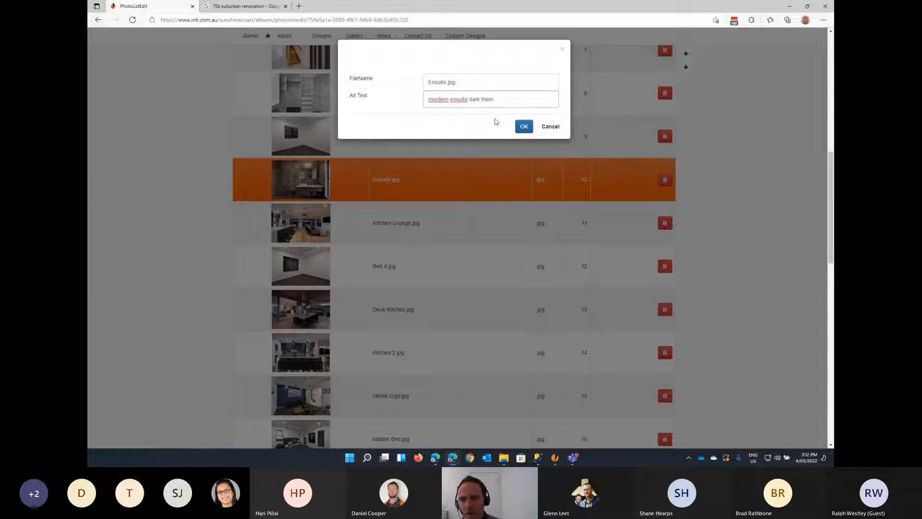
pyautogui.click(522, 126)
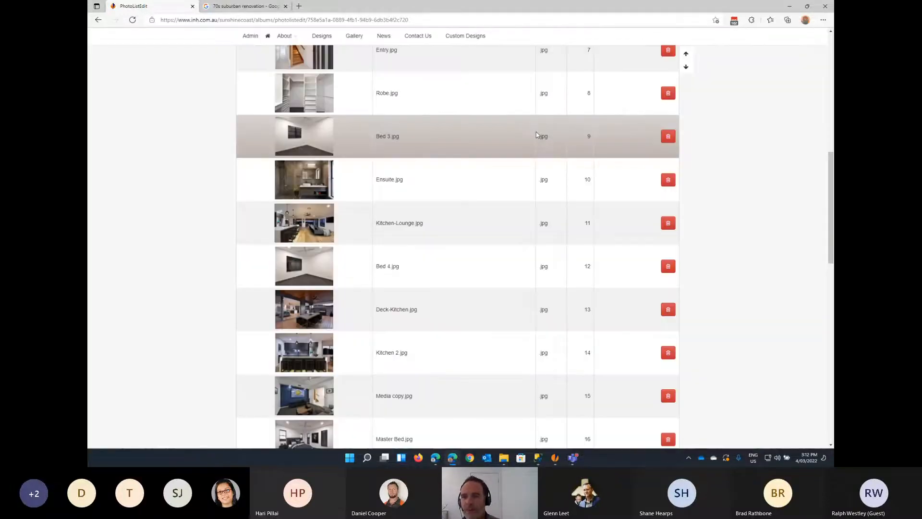
pyautogui.scroll(10, 704, 127)
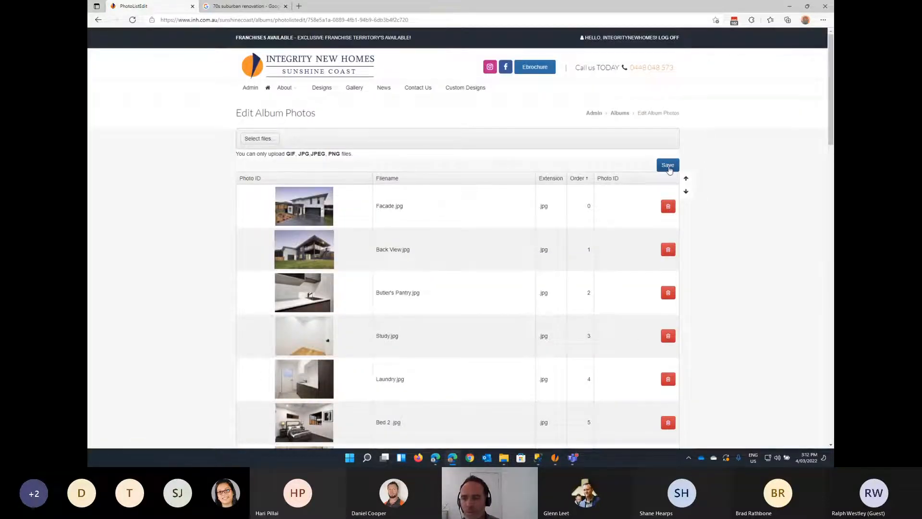
pyautogui.click(667, 166)
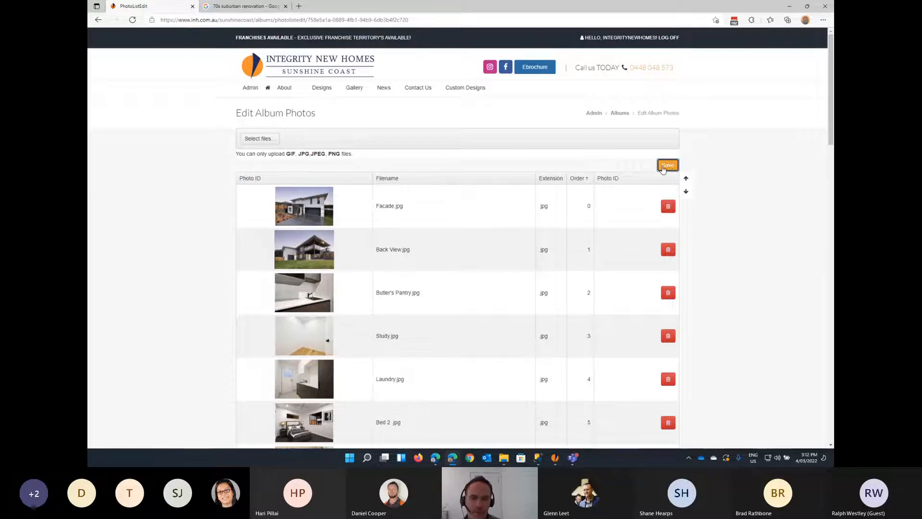
# Open the published Double Storey Custom gallery, view the back view photo full size, highlight its caption and close the photo viewer.
pyautogui.click(361, 93)
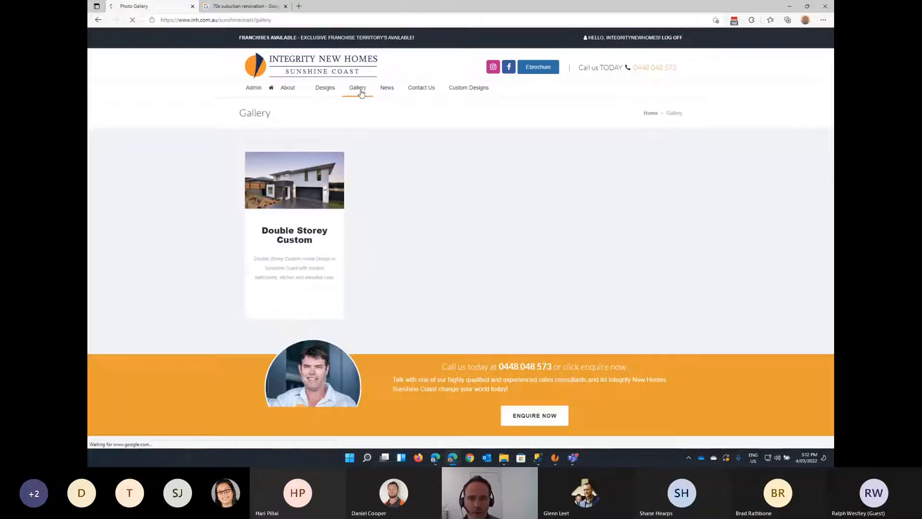
pyautogui.click(298, 251)
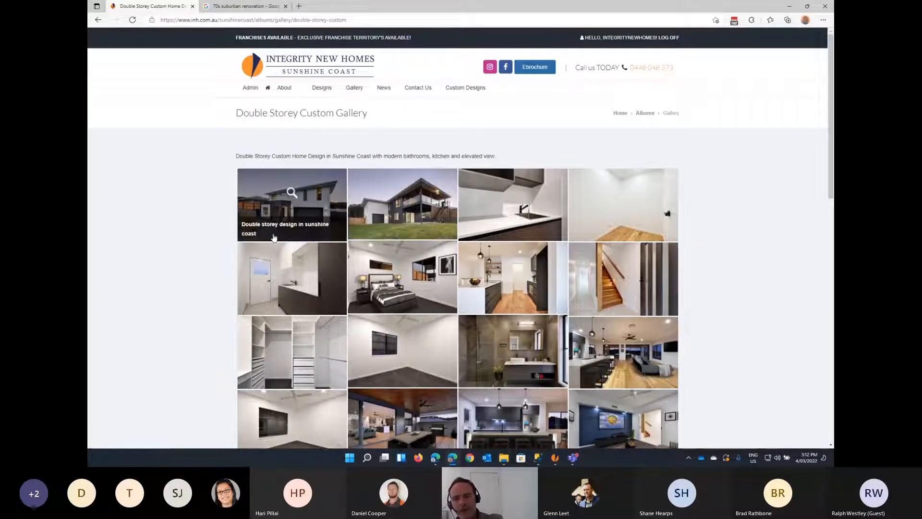
pyautogui.click(404, 202)
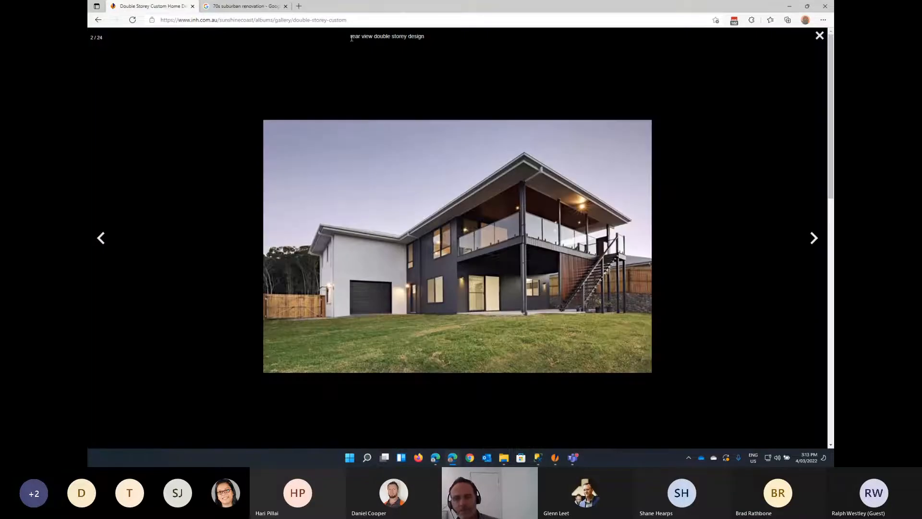
pyautogui.moveTo(350, 37); pyautogui.dragTo(414, 40)
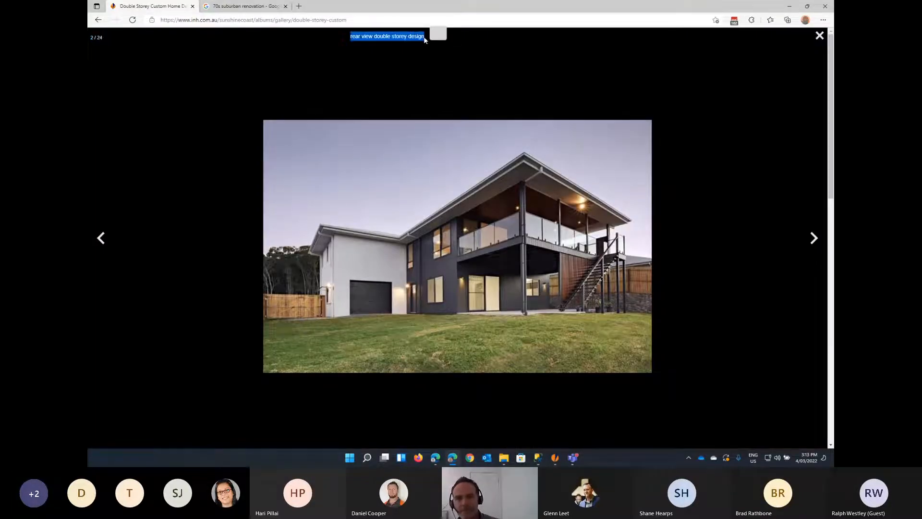
pyautogui.click(451, 82)
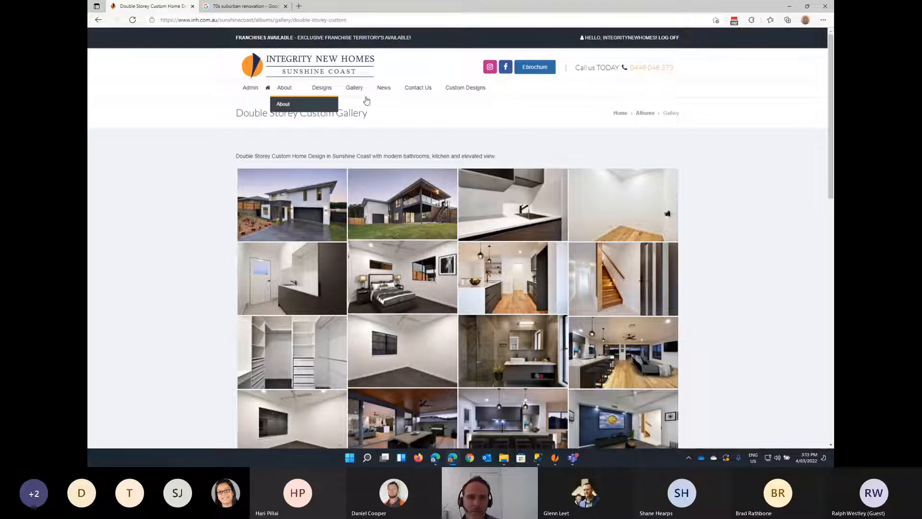
# Check the public Gallery page, then go to the site's album administration and start a new album.
pyautogui.click(254, 88)
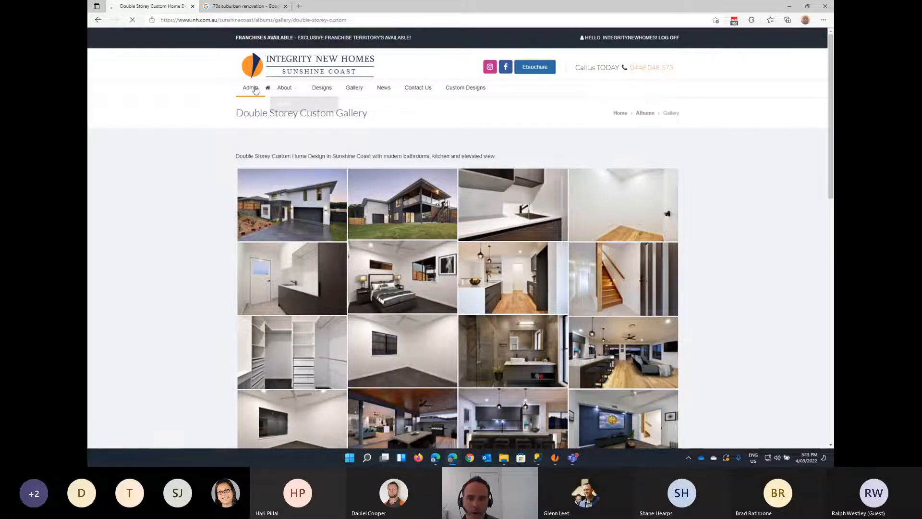
pyautogui.click(355, 89)
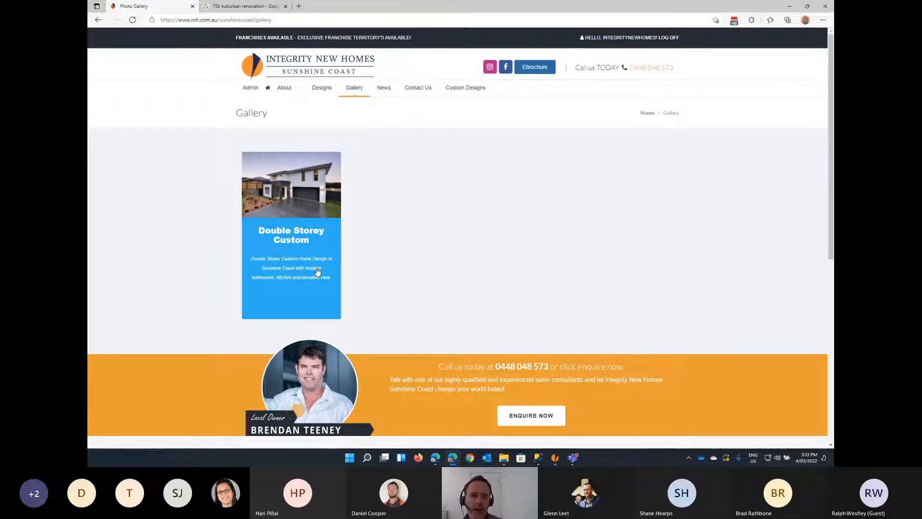
pyautogui.click(251, 88)
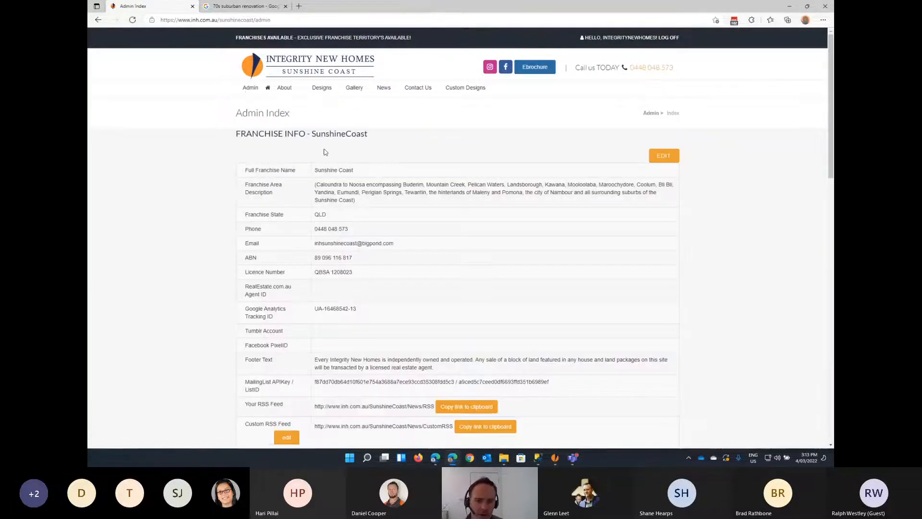
pyautogui.scroll(-8, 334, 154)
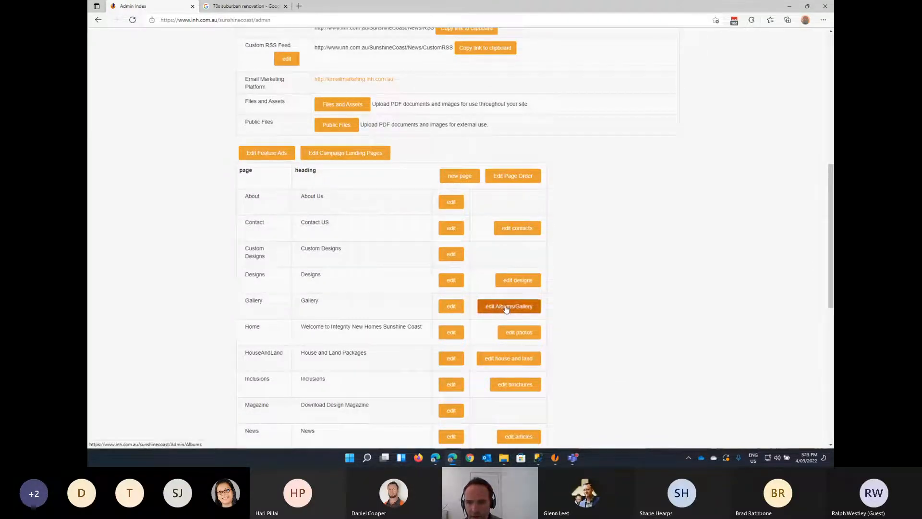
pyautogui.click(498, 307)
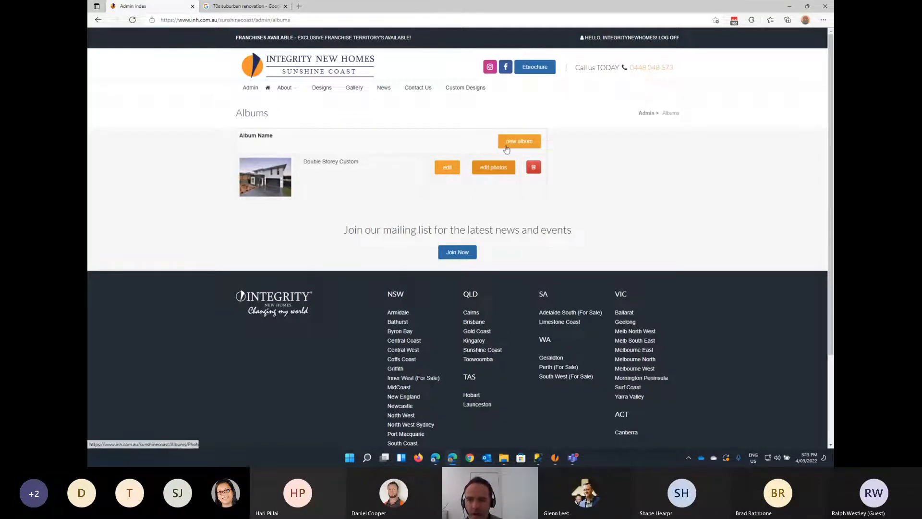
pyautogui.click(510, 143)
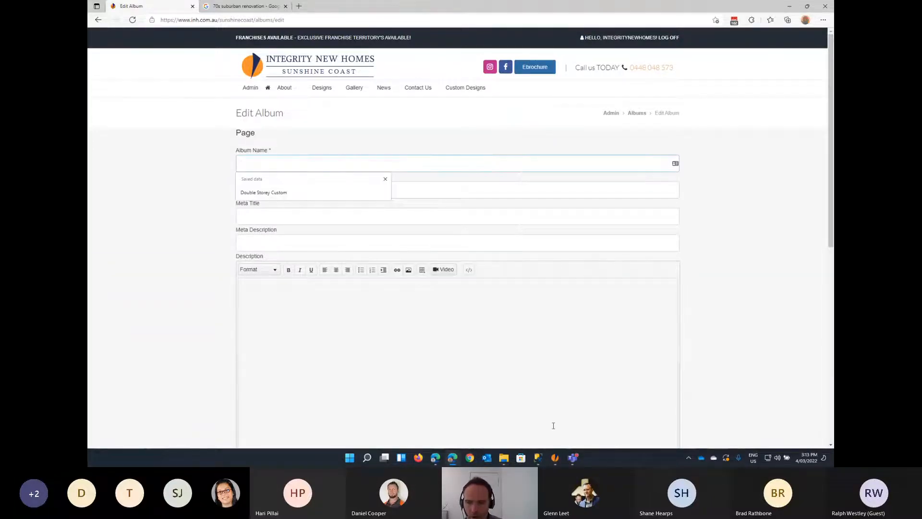
# Switch to the document manager, open the street-named job photo folder under INH_Brisbane in File Explorer, and return to the album form.
pyautogui.click(554, 457)
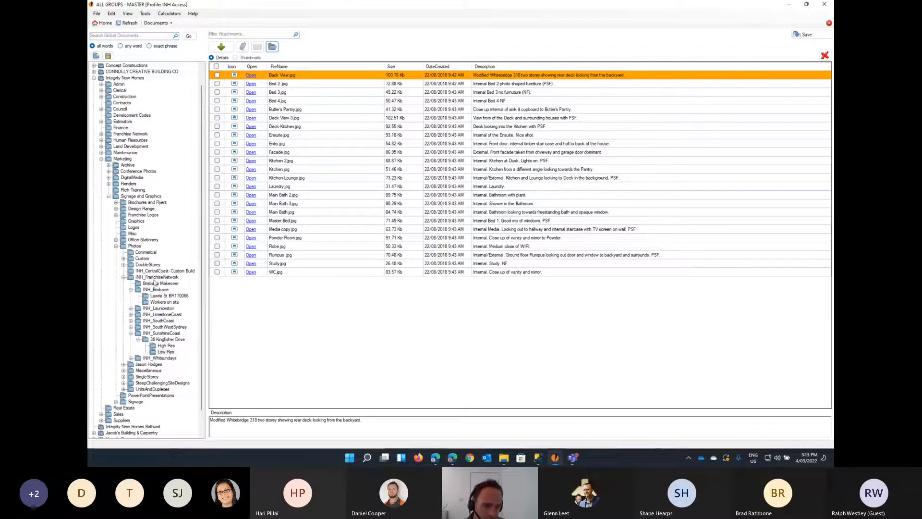
pyautogui.click(151, 296)
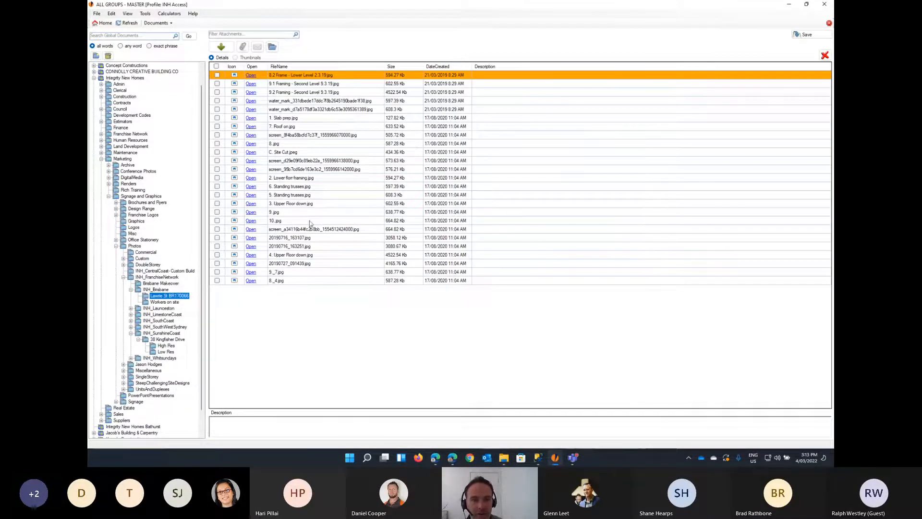
pyautogui.click(272, 47)
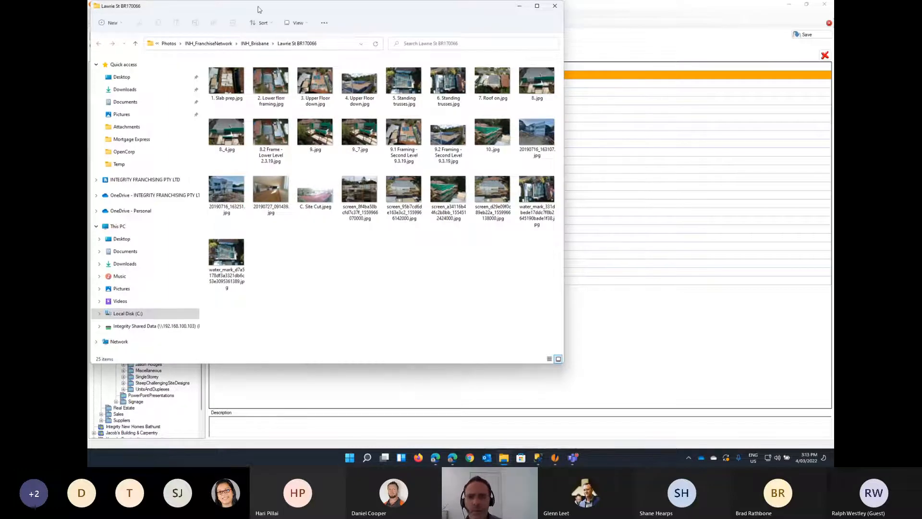
pyautogui.moveTo(365, 4); pyautogui.dragTo(709, 61)
pyautogui.click(788, 4)
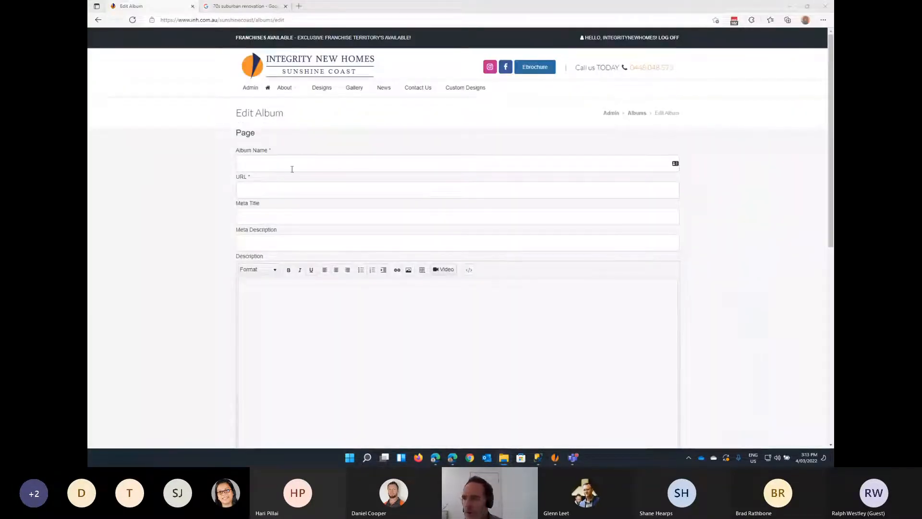
# Name the new album "Double Storey Home in Sunshine Coast".
pyautogui.click(269, 166)
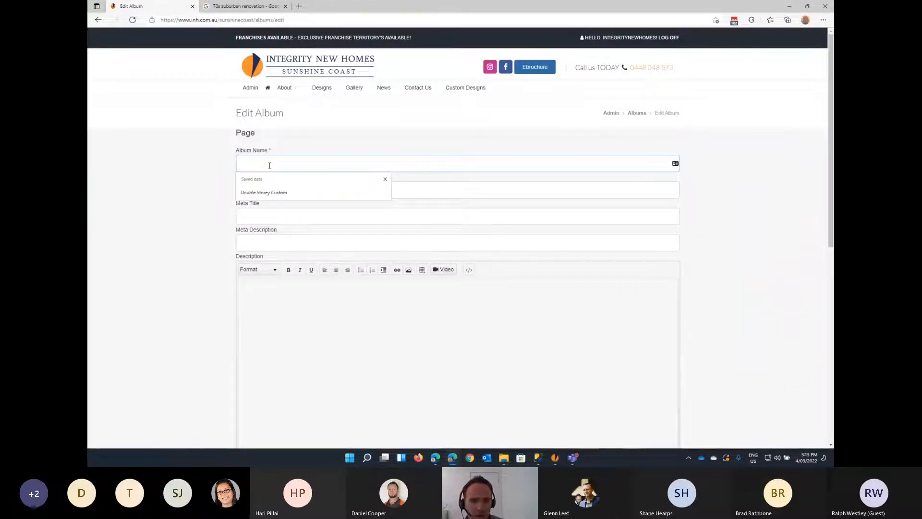
pyautogui.write('Double Stor')
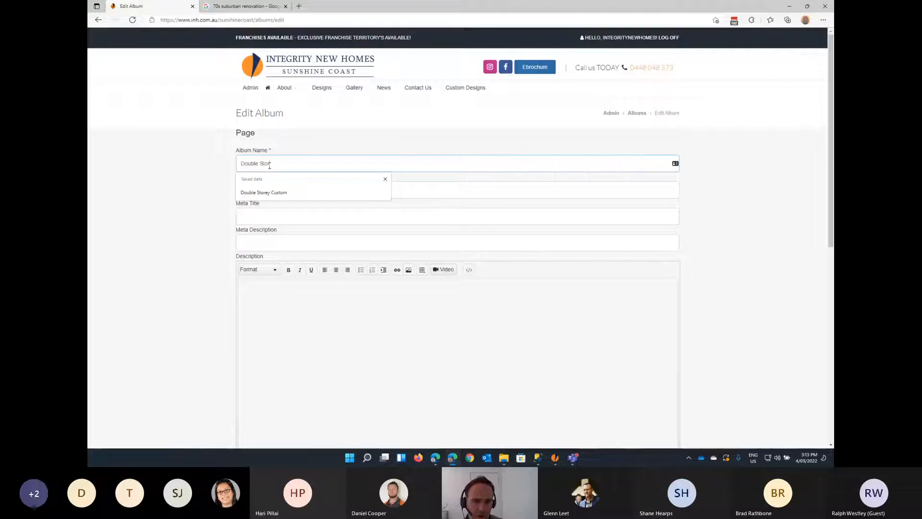
pyautogui.write('ey Home')
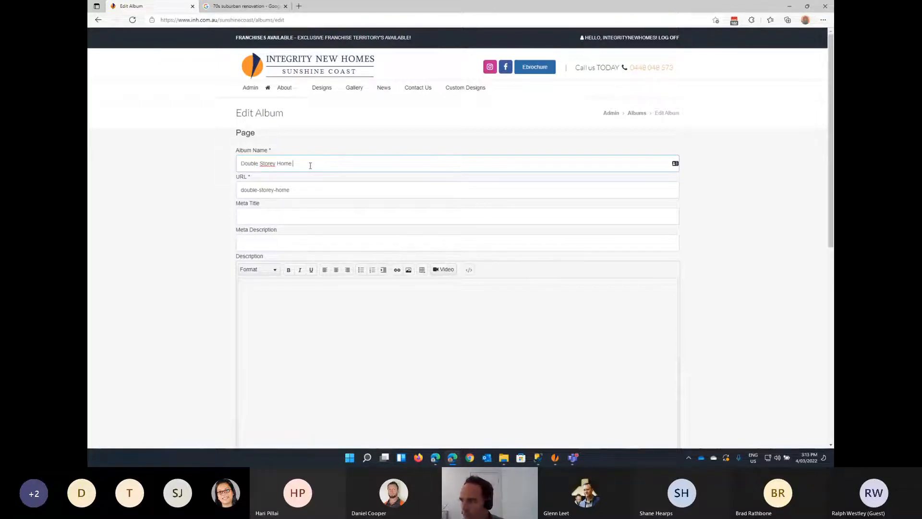
pyautogui.write('in ')
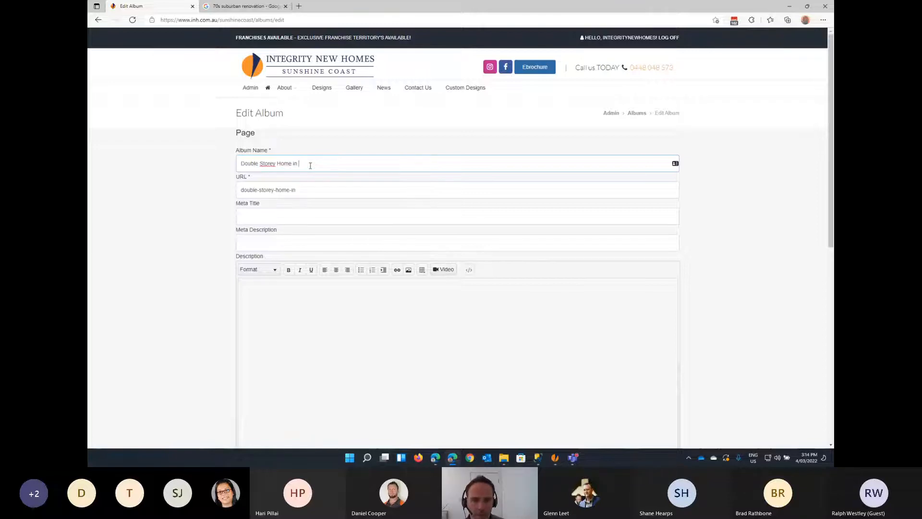
pyautogui.write('Suy')
pyautogui.write('nshine Coast')
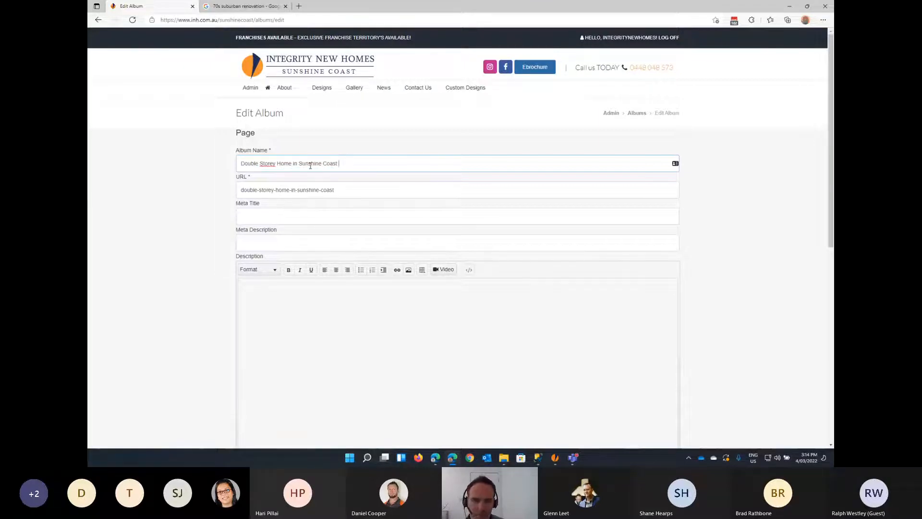
# Copy the album name into the meta title, meta description and description.
pyautogui.click(280, 217)
pyautogui.click(268, 213)
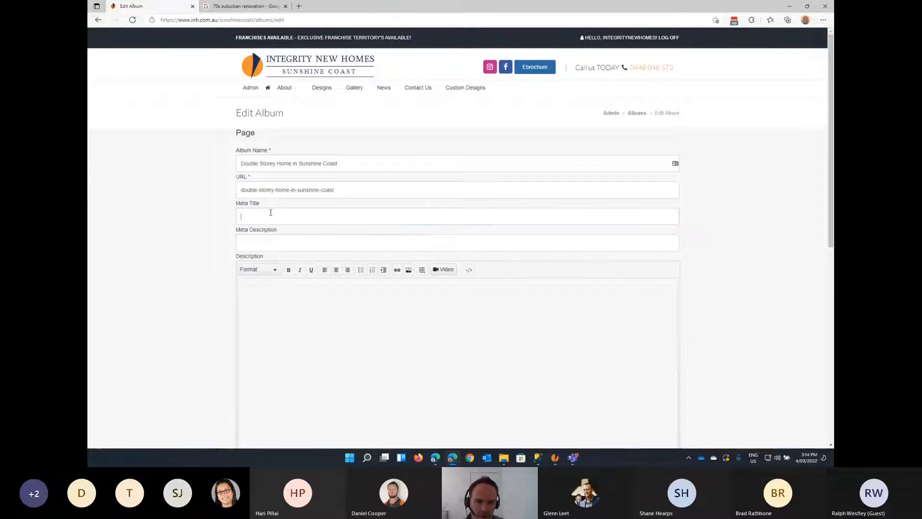
pyautogui.click(286, 210)
pyautogui.moveTo(348, 164); pyautogui.dragTo(198, 160)
pyautogui.hotkey('ctrl', 'c')
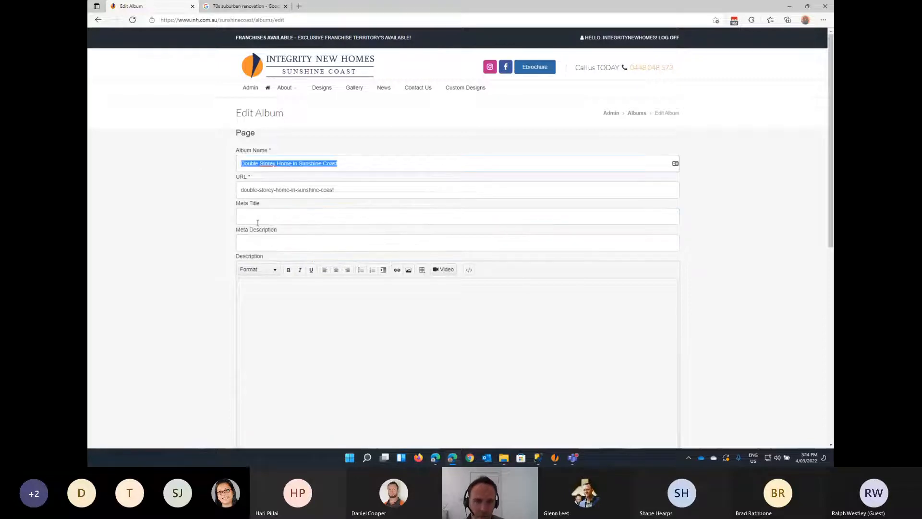
pyautogui.click(278, 220)
pyautogui.hotkey('ctrl', 'v')
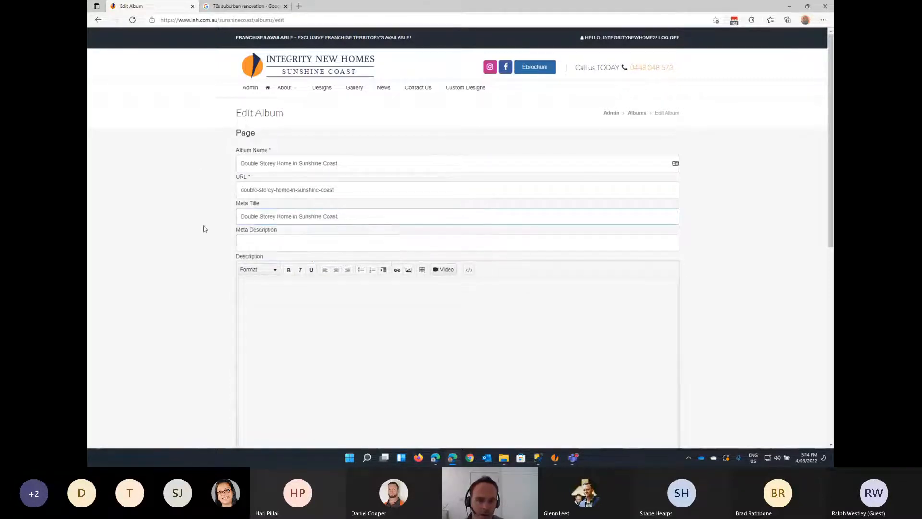
pyautogui.click(255, 243)
pyautogui.hotkey('ctrl', 'v')
pyautogui.click(336, 330)
pyautogui.hotkey('ctrl', 'v')
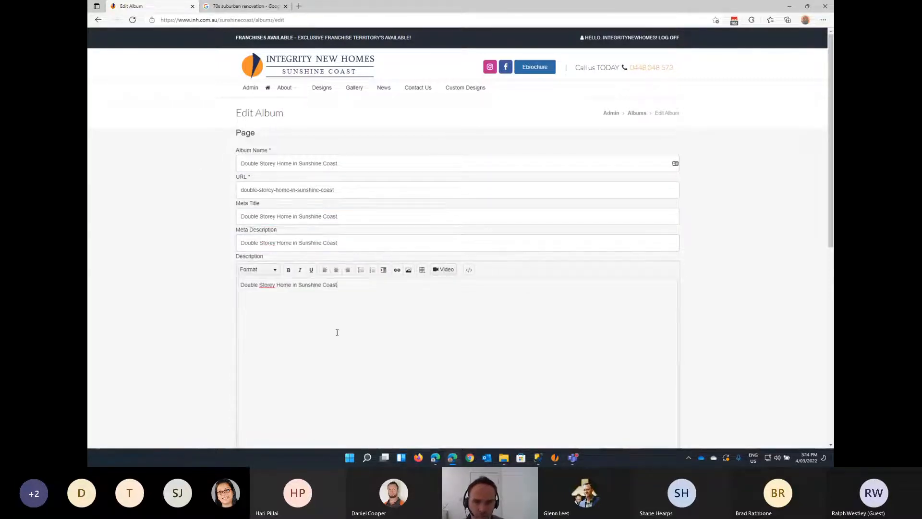
# Extend the meta title with "Album Slab down to completion" and save the new album.
pyautogui.click(350, 242)
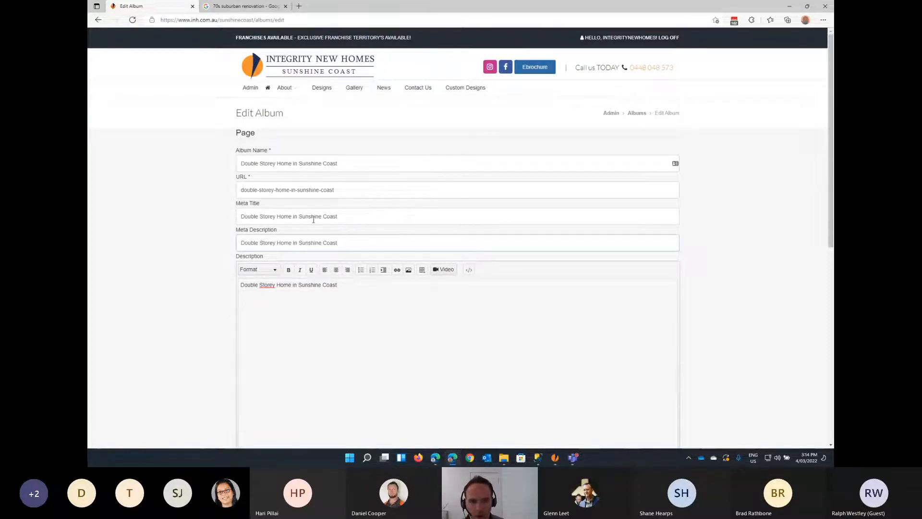
pyautogui.click(339, 217)
pyautogui.write('A')
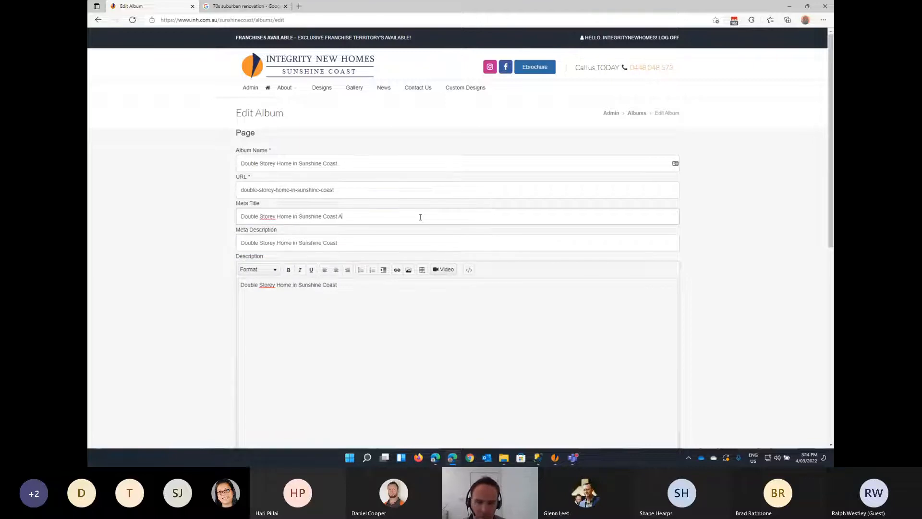
pyautogui.write('lbum ')
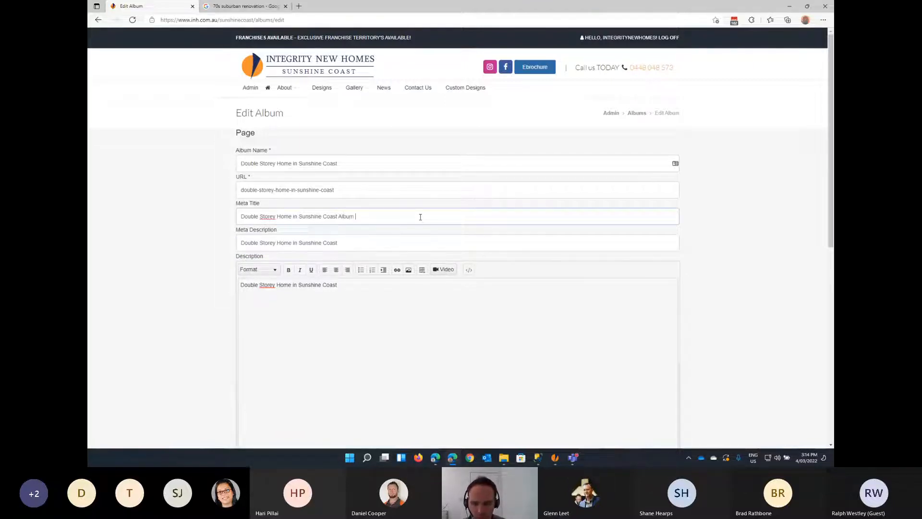
pyautogui.write('Slab ')
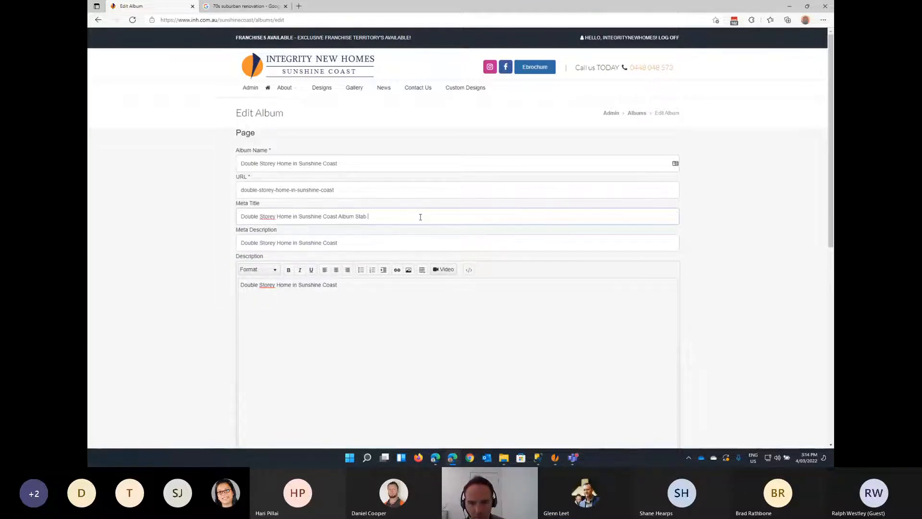
pyautogui.write('down to ')
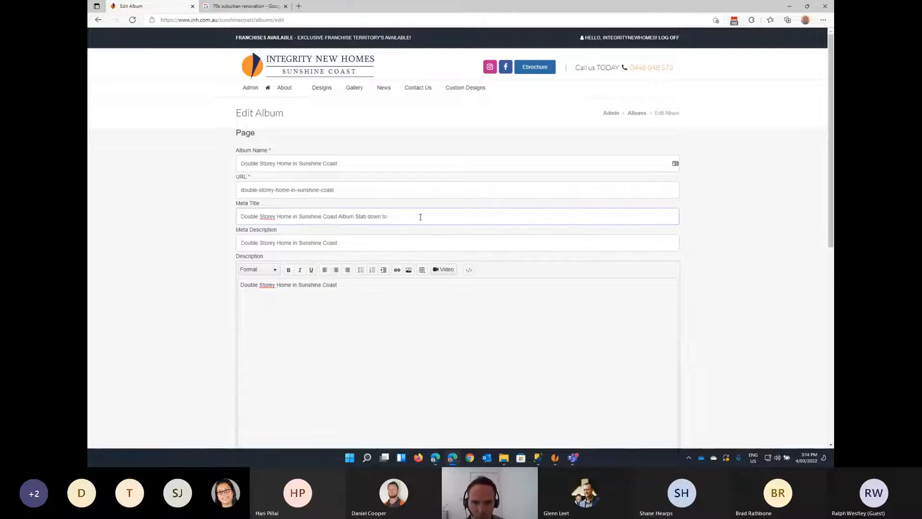
pyautogui.write('completion')
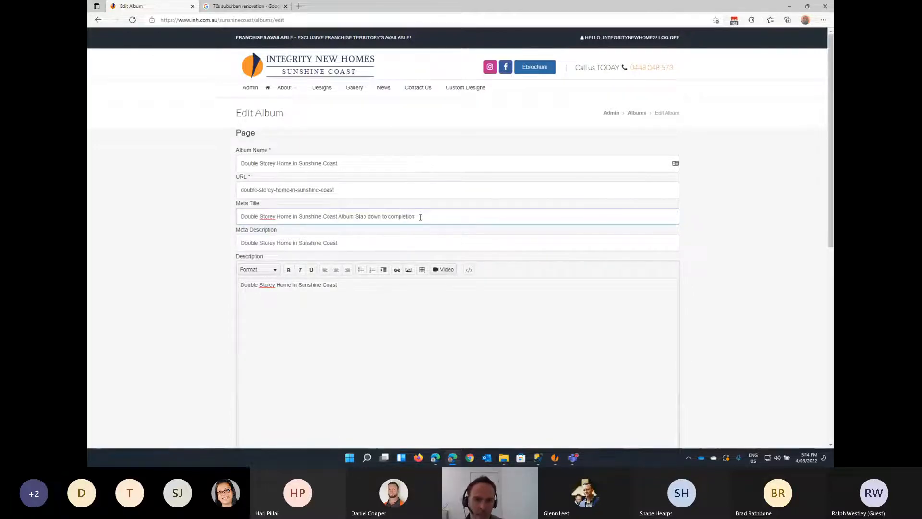
pyautogui.scroll(-3, 171, 186)
pyautogui.click(257, 325)
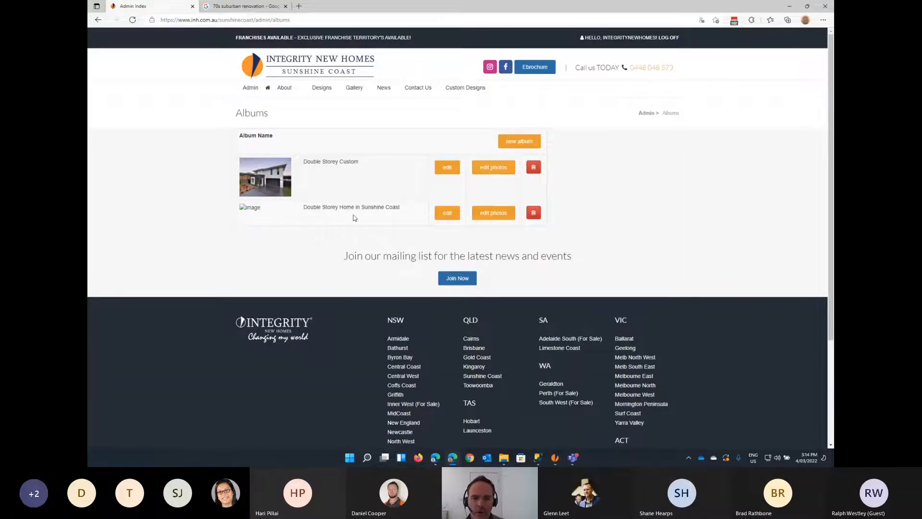
# Upload all photos from the open job folder to the Double Storey Home in Sunshine Coast album and save the album photos.
pyautogui.click(493, 213)
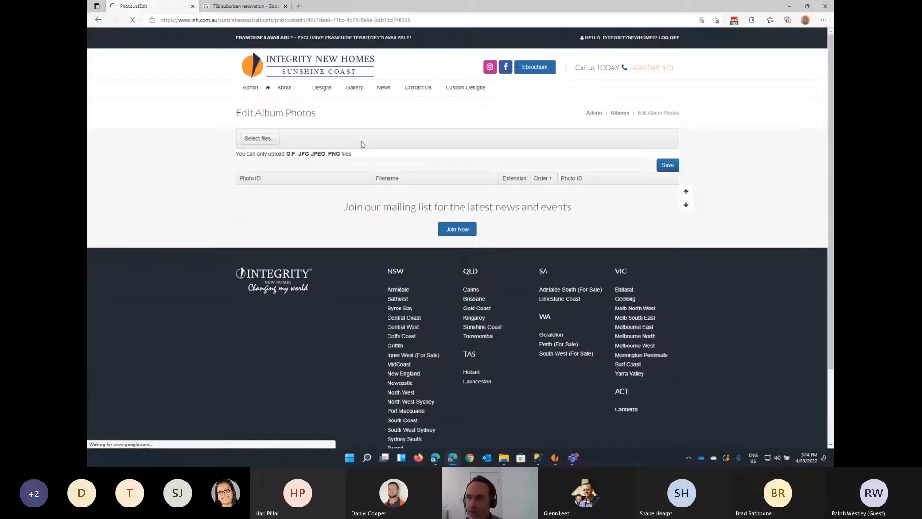
pyautogui.click(504, 457)
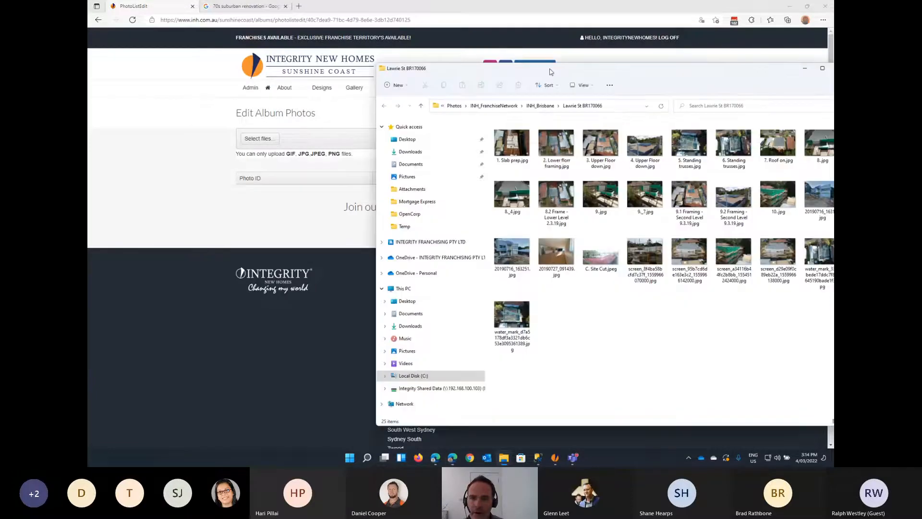
pyautogui.click(466, 139)
pyautogui.hotkey('ctrl', 'a')
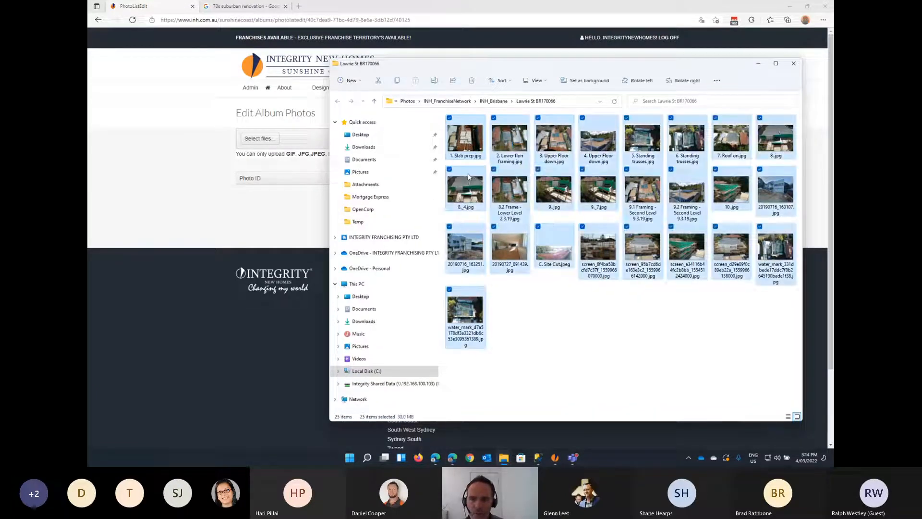
pyautogui.moveTo(467, 141); pyautogui.dragTo(271, 143)
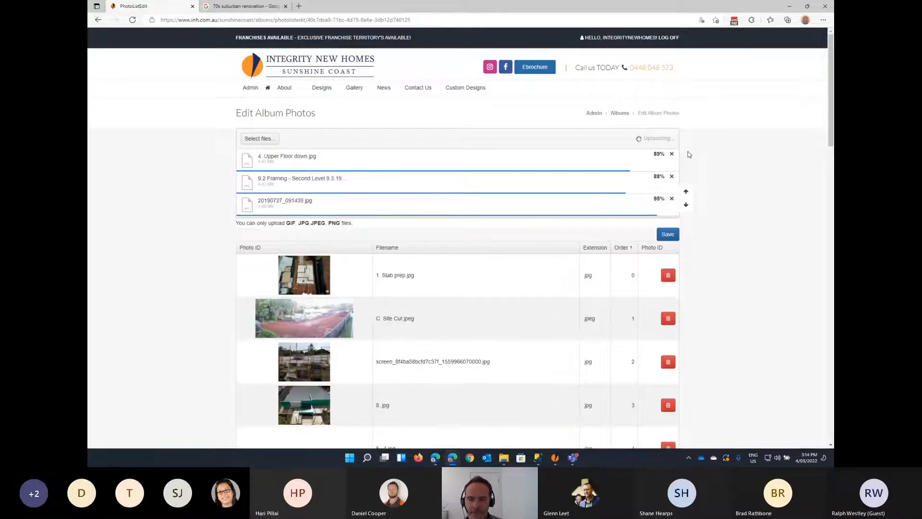
pyautogui.scroll(-8, 694, 148)
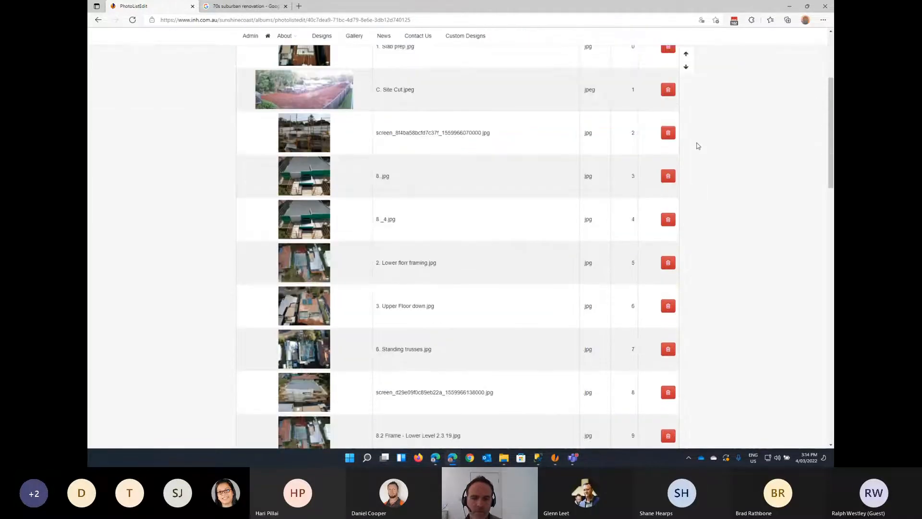
pyautogui.scroll(8, 698, 145)
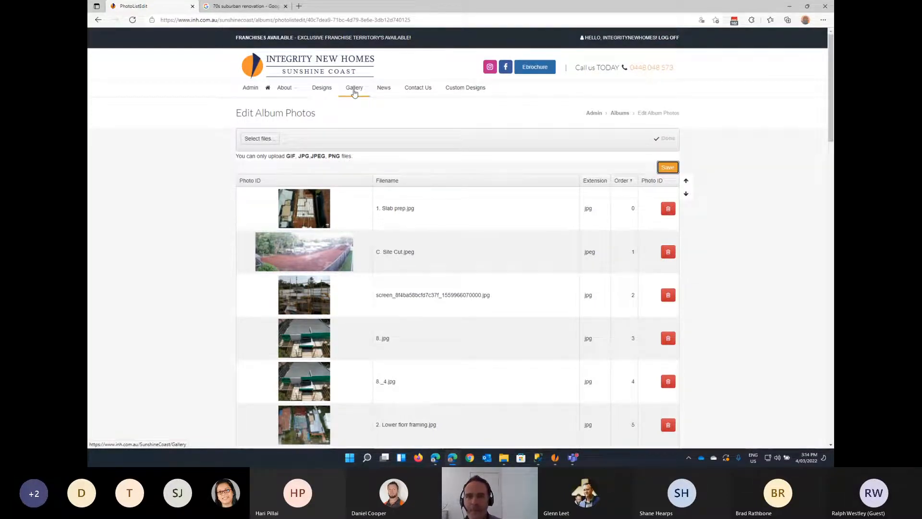
# Open the published Double Storey Home in Sunshine Coast gallery and look through its photos.
pyautogui.click(354, 91)
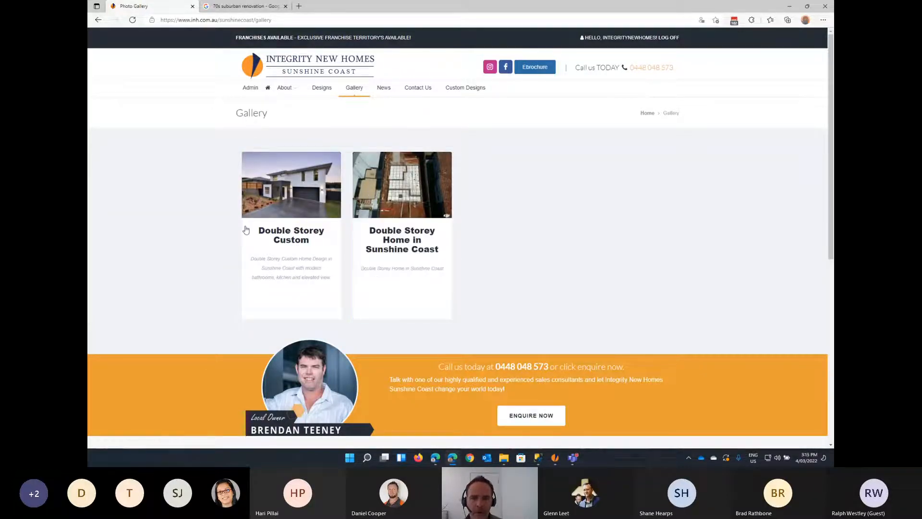
pyautogui.click(408, 246)
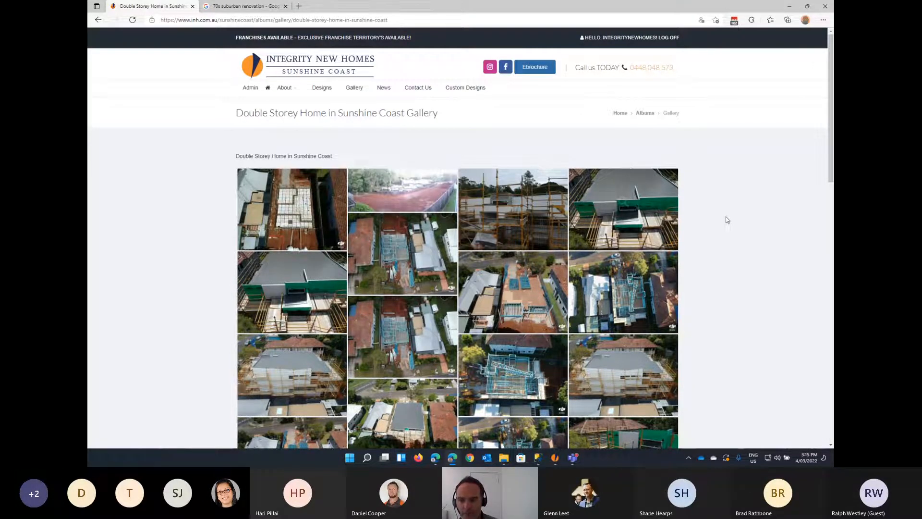
pyautogui.scroll(-8, 728, 220)
pyautogui.scroll(1, 574, 204)
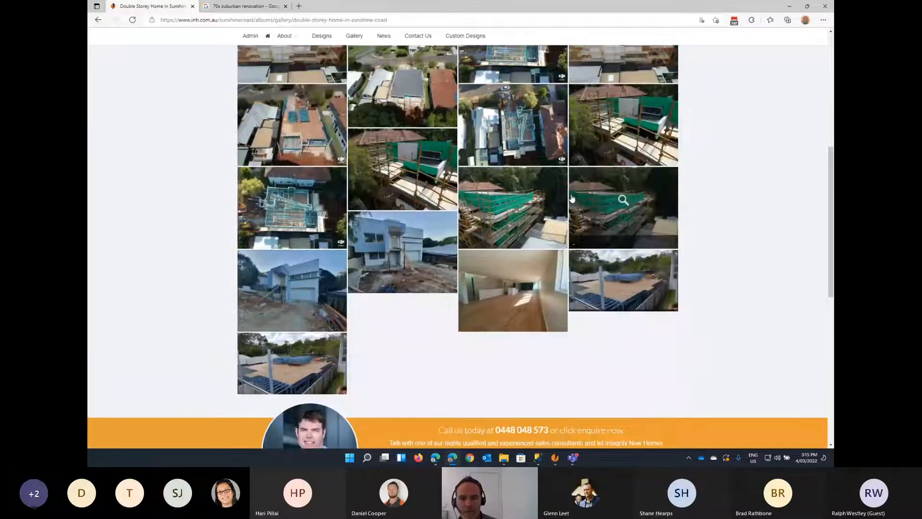
# Switch to the Teams meeting, allow the microphone for the attendee with the raised hand, and lower that hand.
pyautogui.scroll(10, 571, 199)
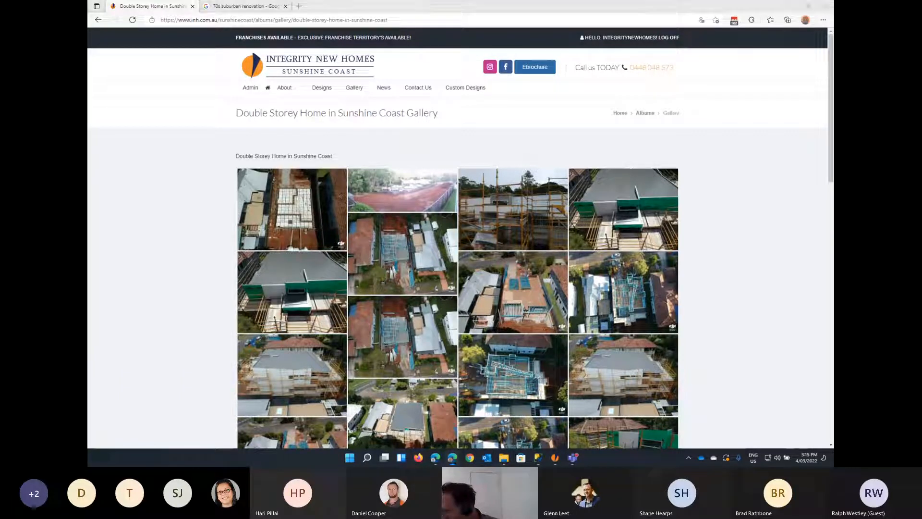
pyautogui.hotkey('alt', 'Tab')
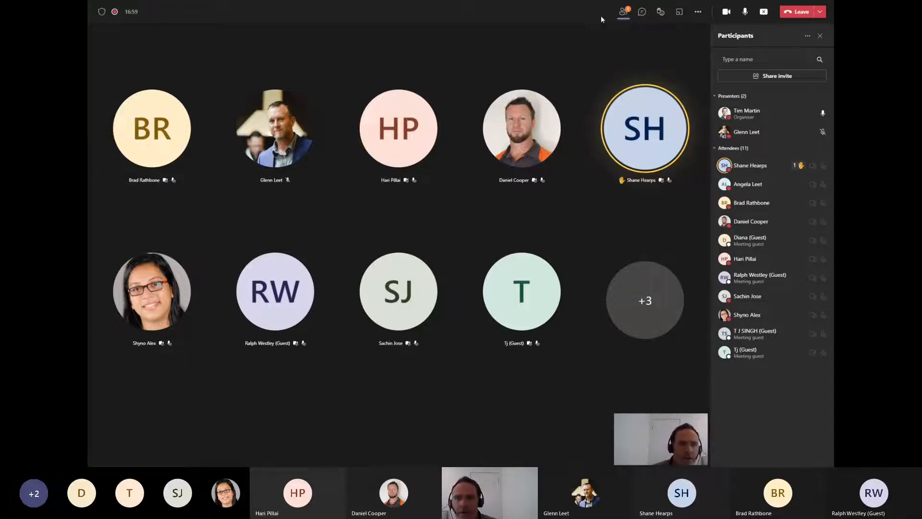
pyautogui.moveTo(271, 40); pyautogui.dragTo(725, 88)
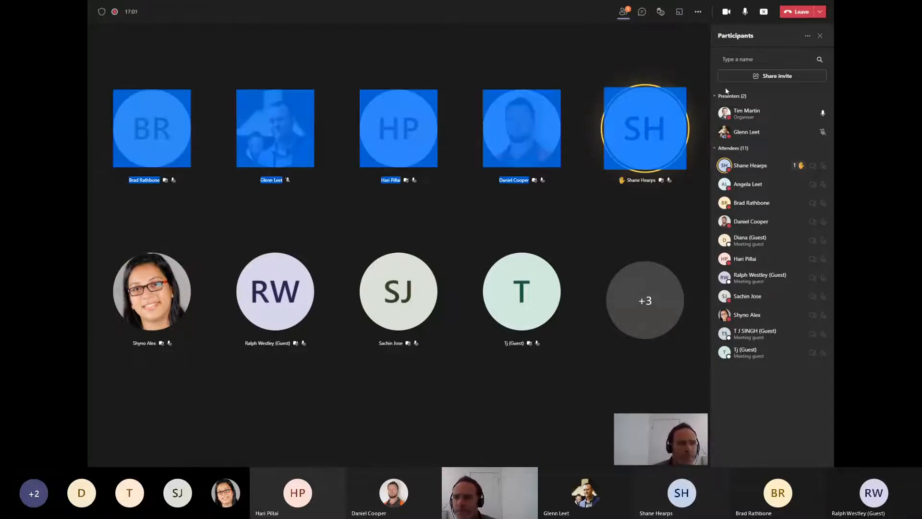
pyautogui.click(581, 72)
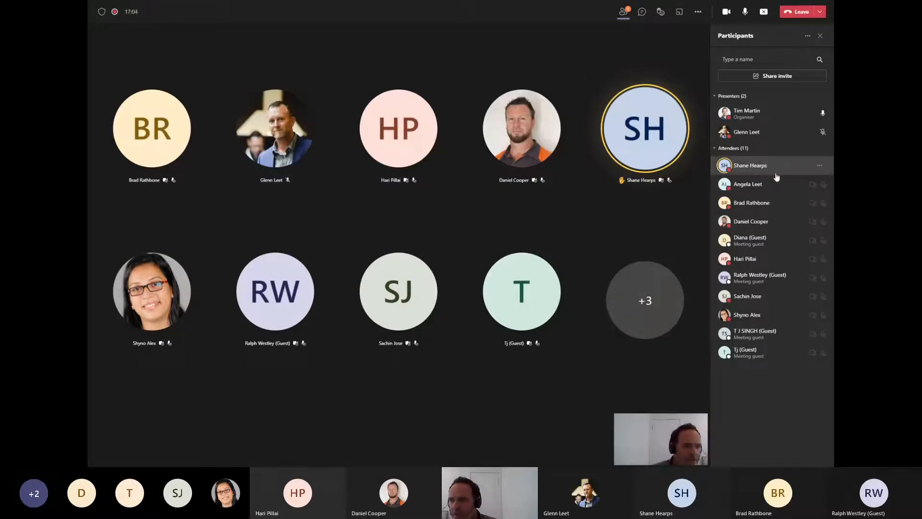
pyautogui.click(819, 166)
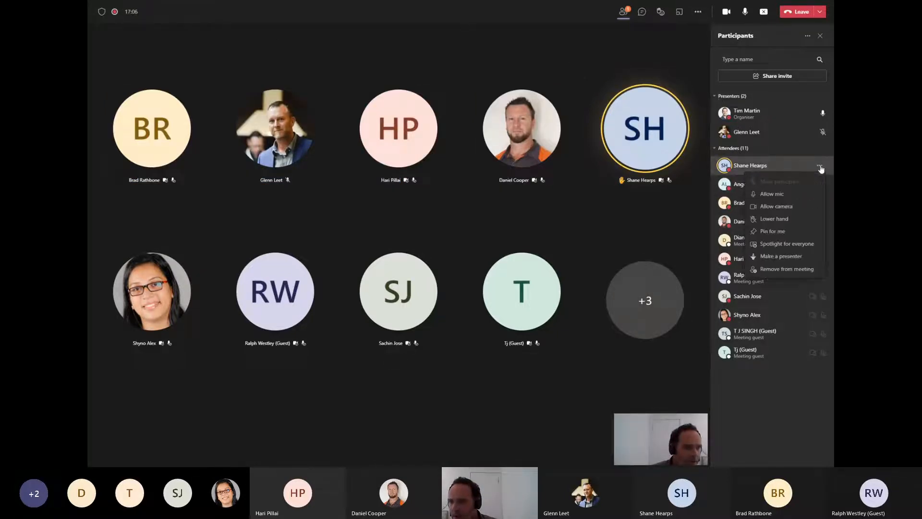
pyautogui.click(774, 194)
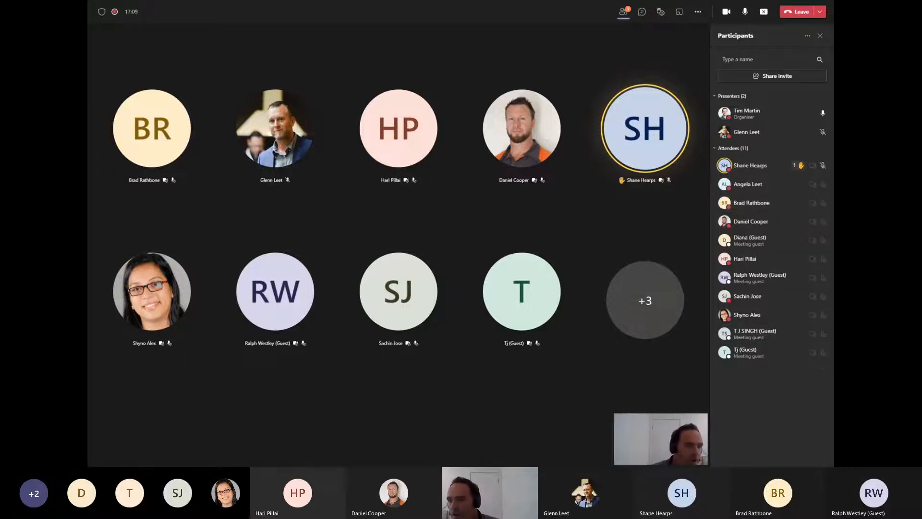
pyautogui.click(820, 165)
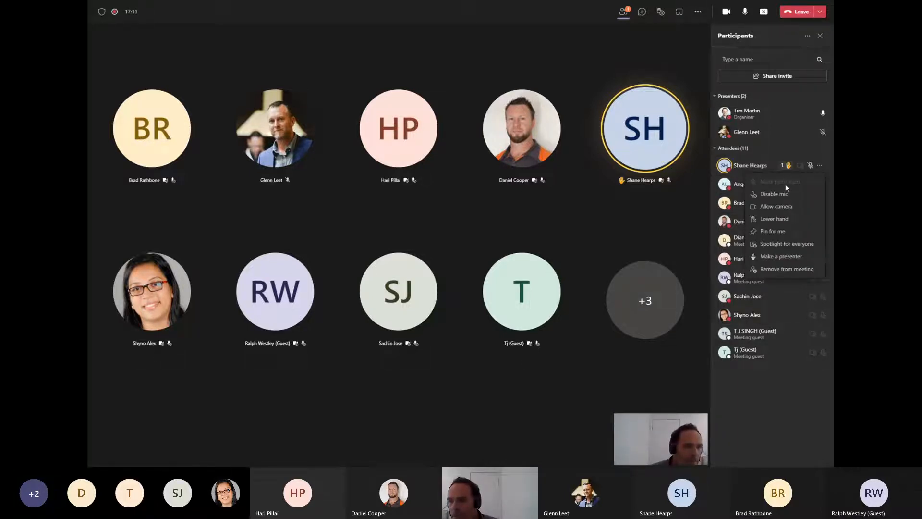
pyautogui.click(782, 220)
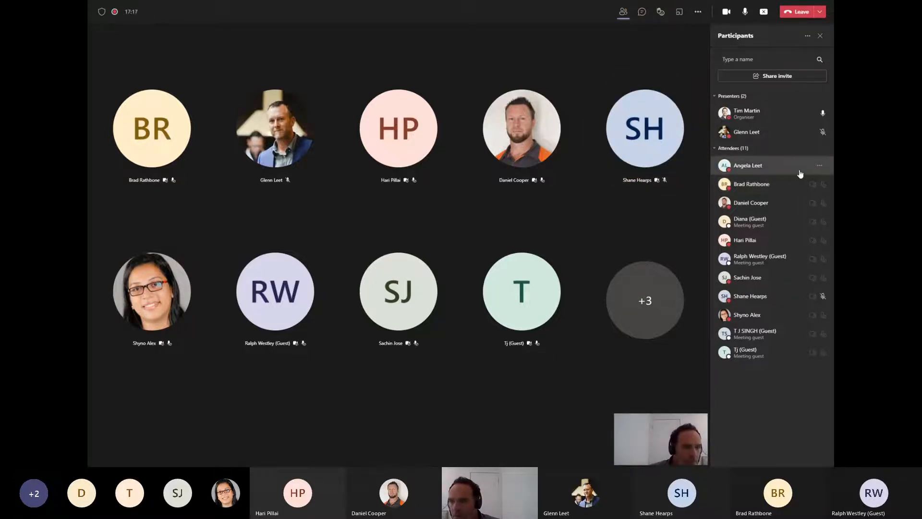
# Reset the same attendee's microphone permission by disabling it and allowing it again.
pyautogui.click(819, 296)
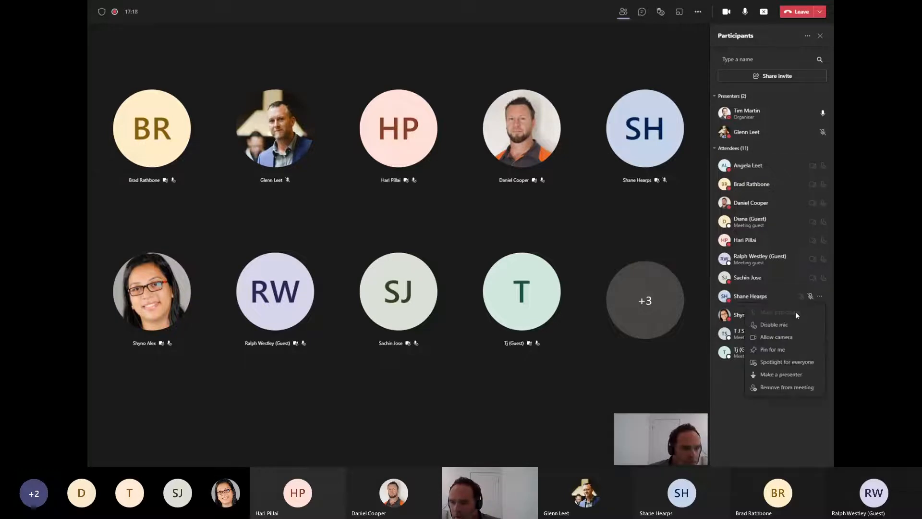
pyautogui.click(771, 325)
pyautogui.click(821, 298)
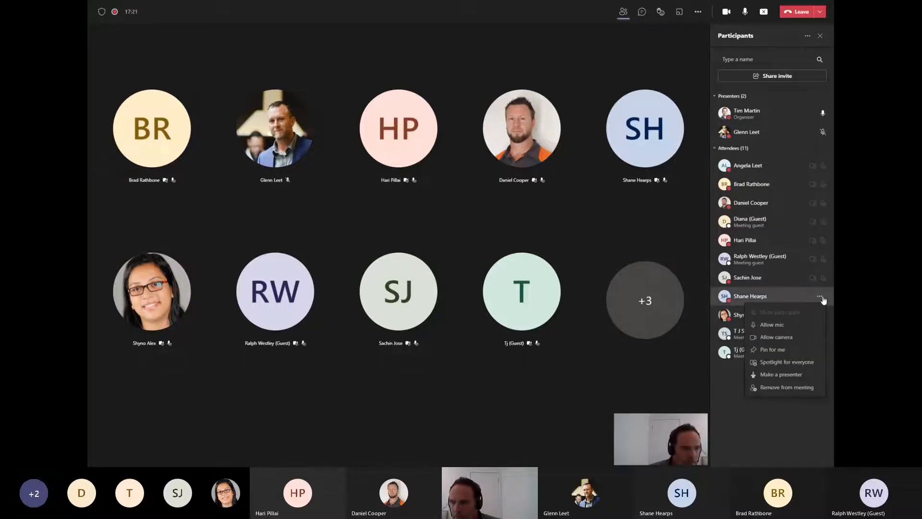
pyautogui.click(772, 325)
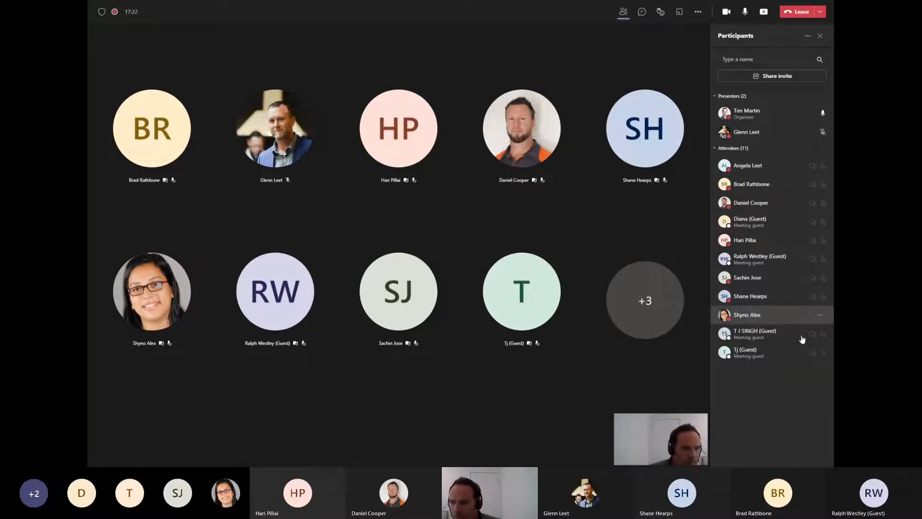
# Disable the microphone of the attendee who was given permission to speak.
pyautogui.click(819, 297)
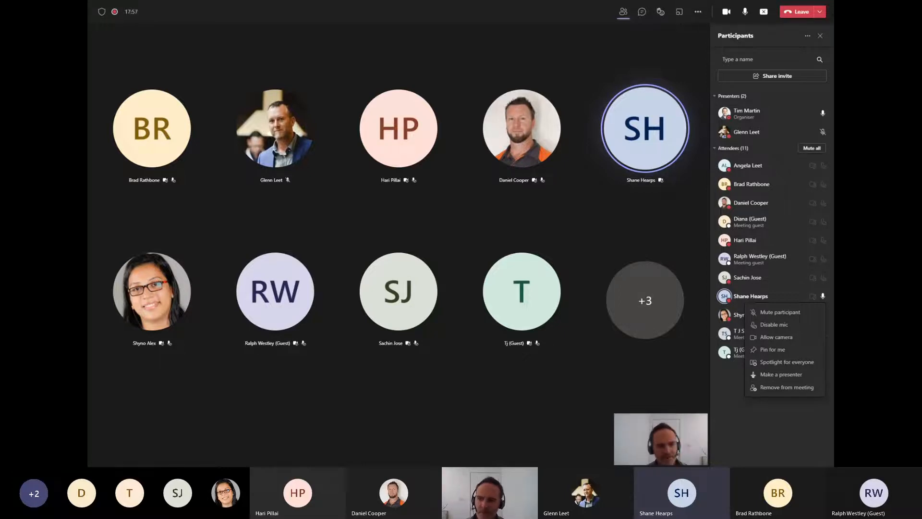
pyautogui.click(753, 421)
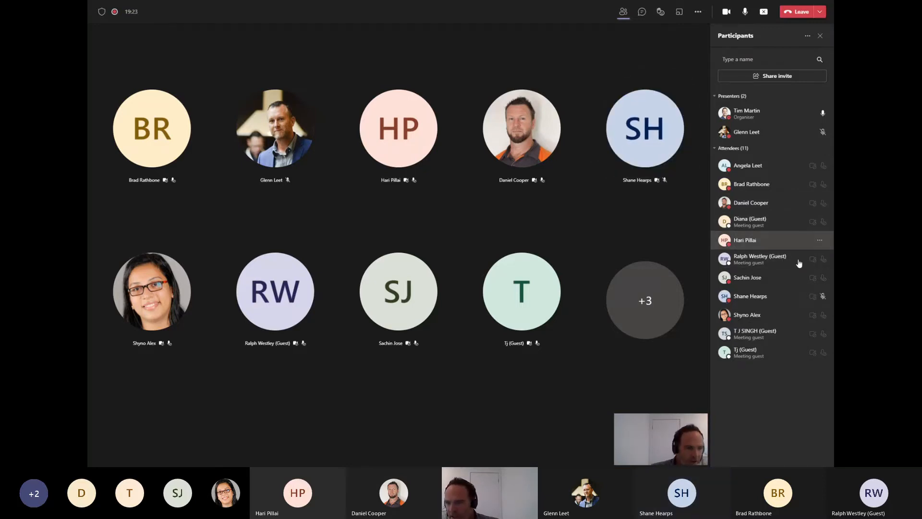
pyautogui.click(820, 296)
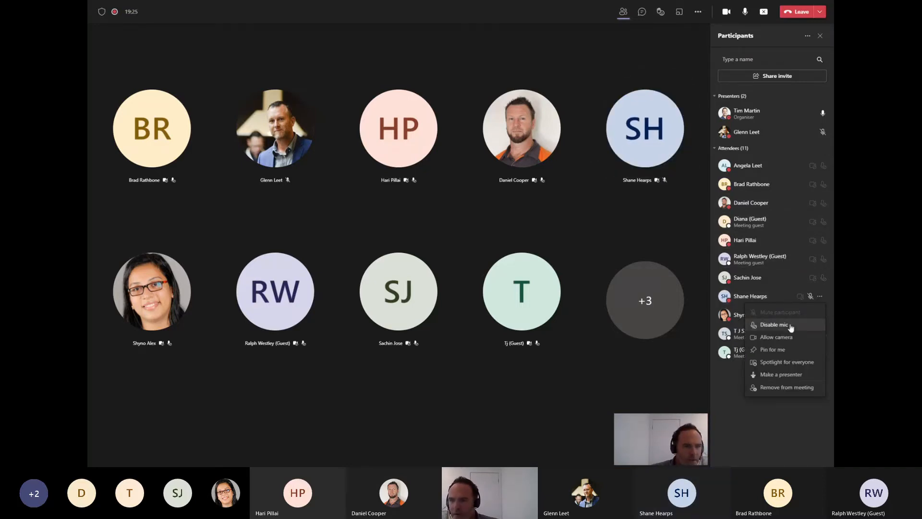
pyautogui.click(790, 326)
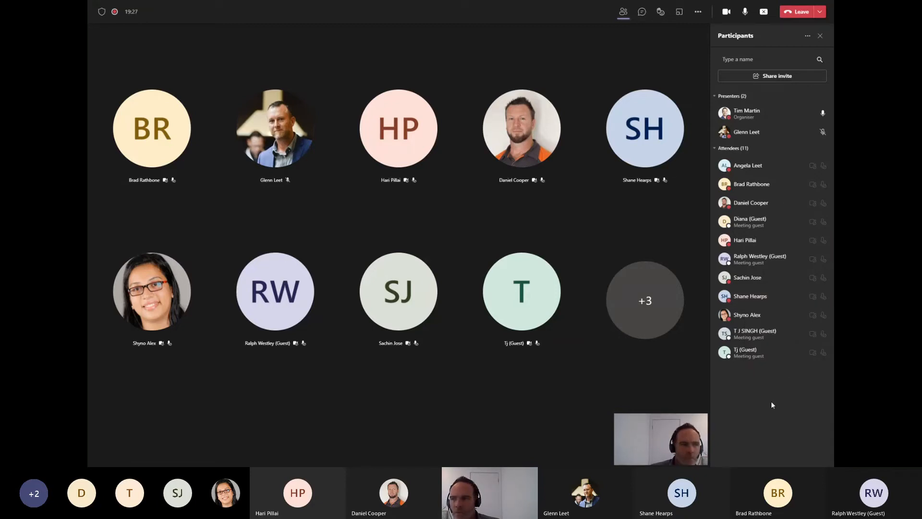